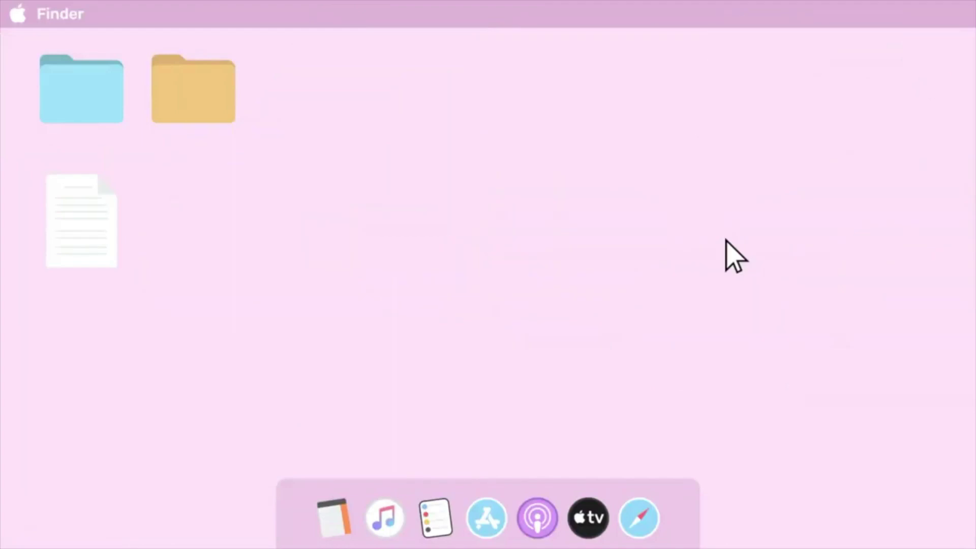
click(639, 514)
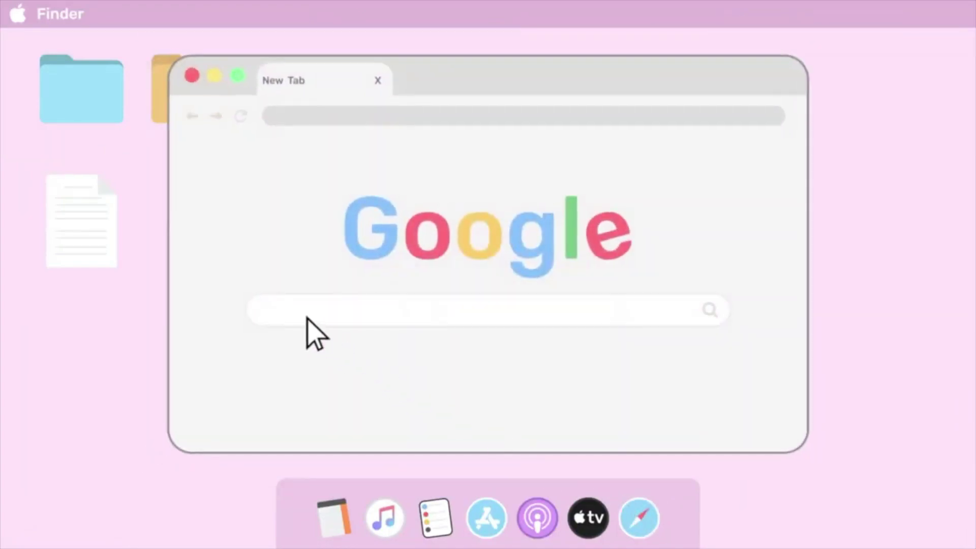
click(283, 305)
text(basic dasar excel)
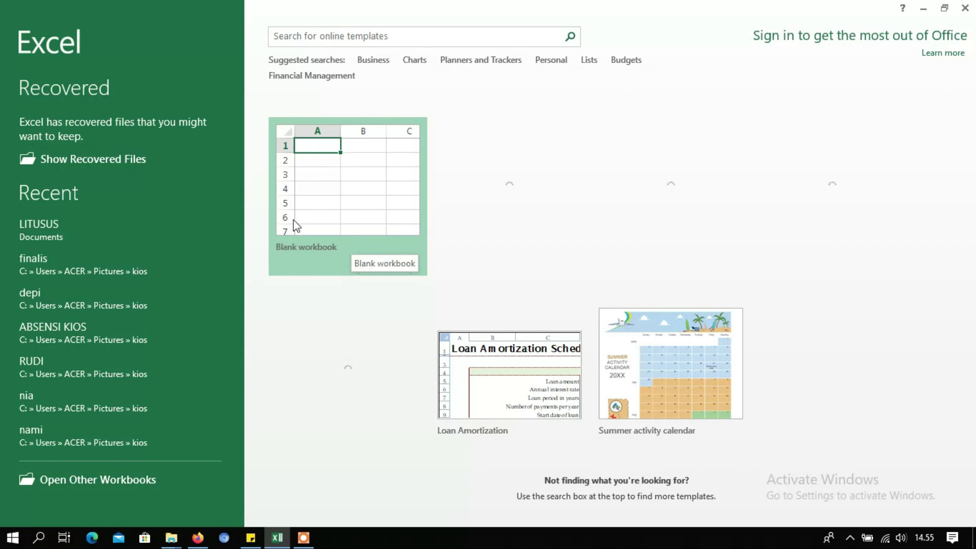
Create a blank workbook from the start screen and open further new blank workbooks.
click(372, 225)
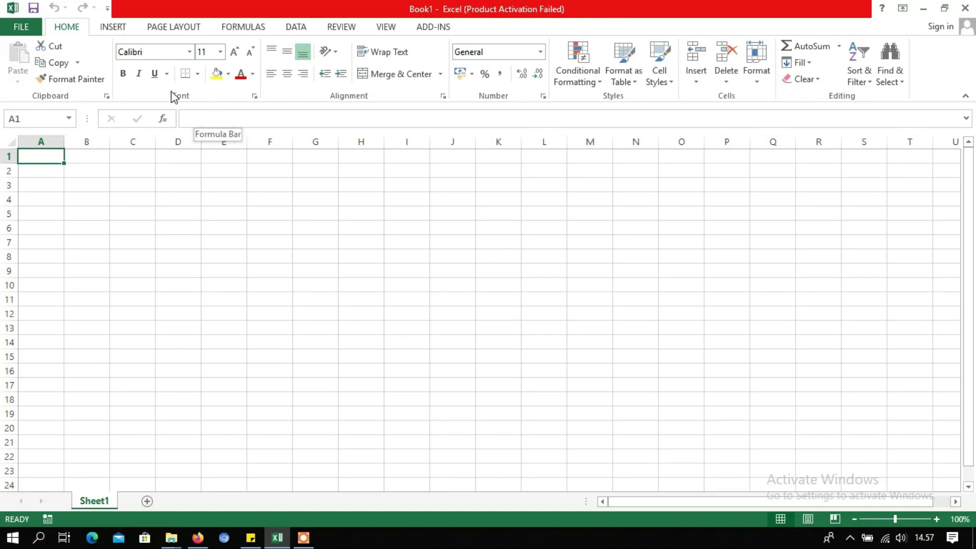
click(15, 29)
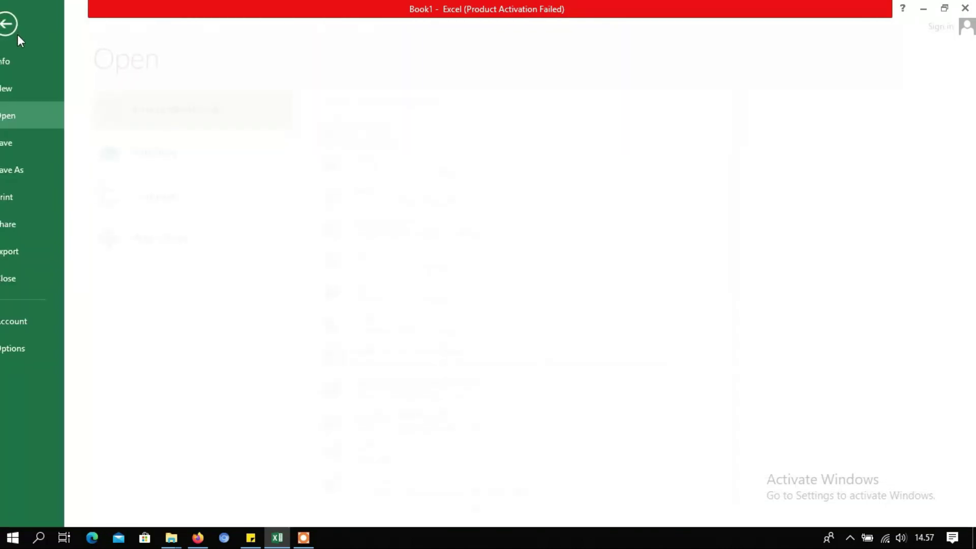
click(32, 88)
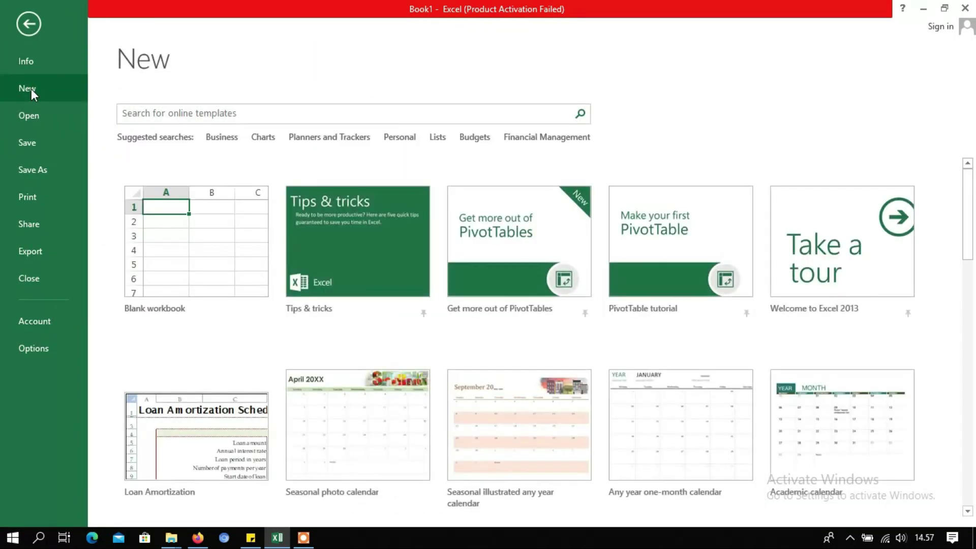
click(160, 283)
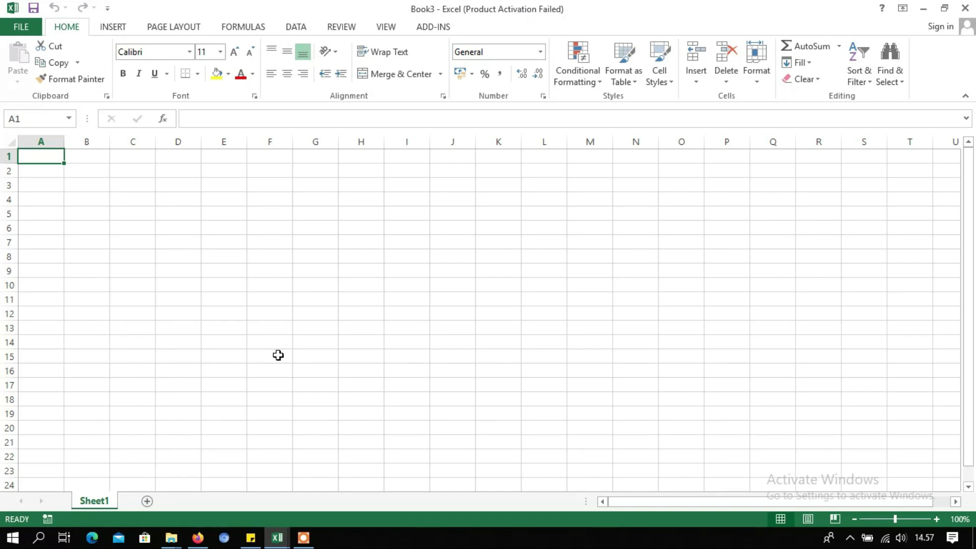
key(ctrl+n)
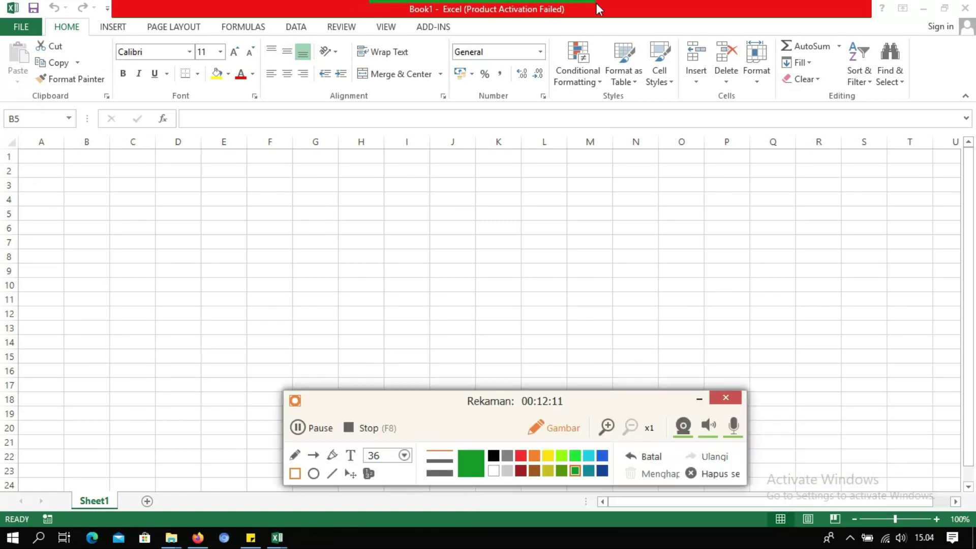
Outline the title text, the Quick Access Toolbar and the window controls with green rectangles, removing each outline before drawing the next.
drag(596, 4, 610, 17)
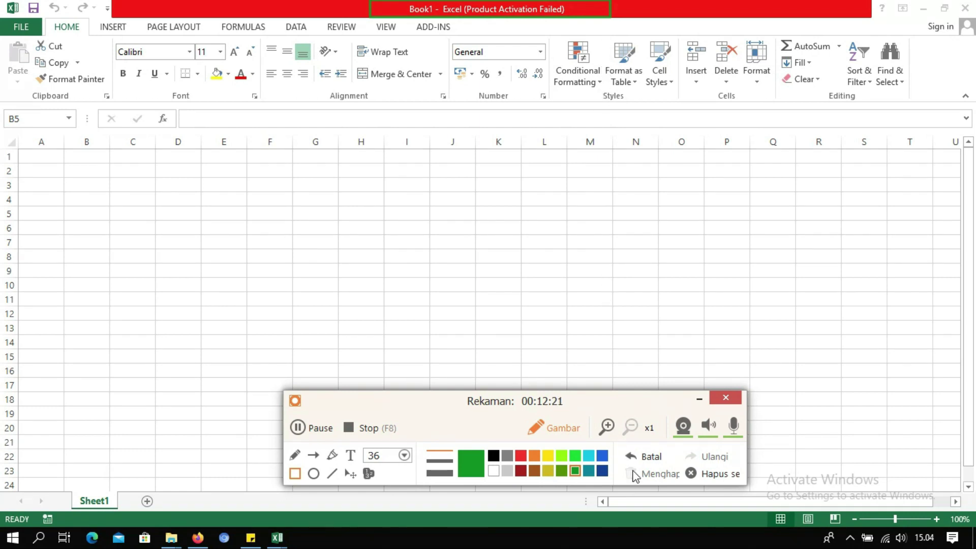
click(641, 457)
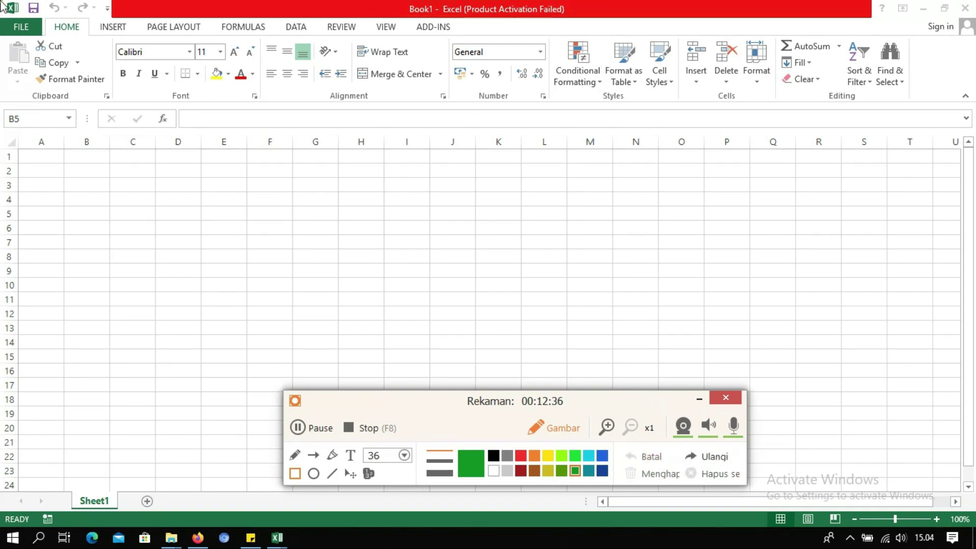
drag(1, 1, 155, 20)
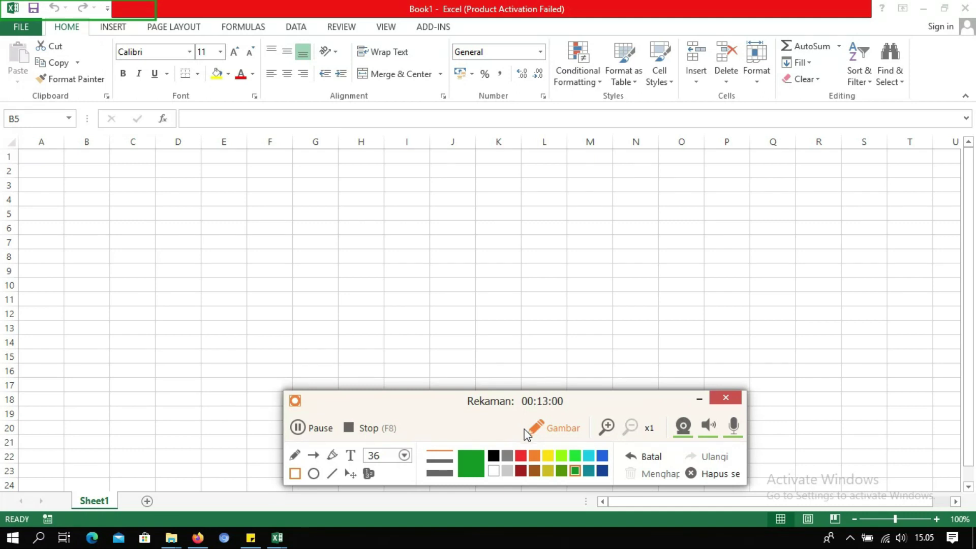
click(635, 457)
mouse_move(837, 1)
mouse_down()
mouse_move(974, 2)
mouse_move(975, 28)
mouse_up()
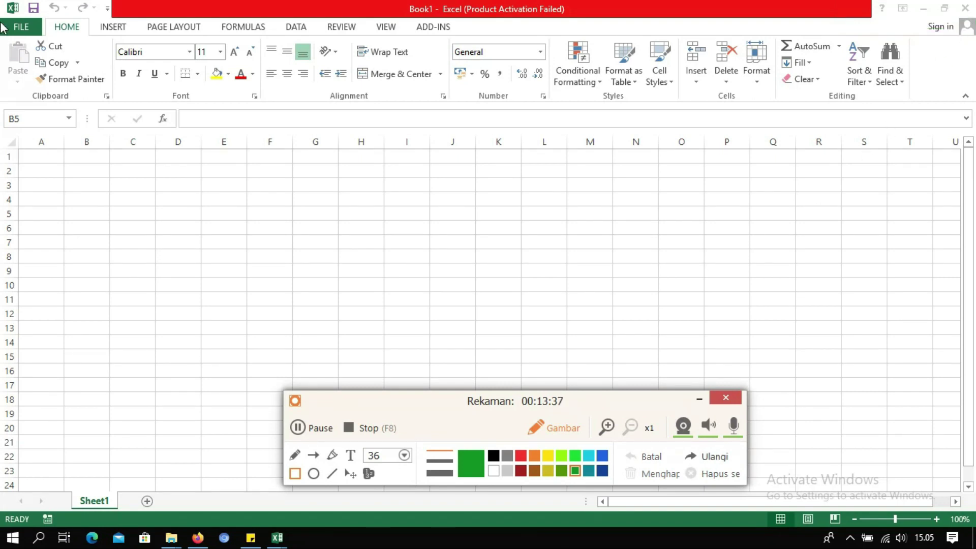
Outline the row of ribbon tab names and the ribbon's command area with green rectangles, removing each outline again.
drag(1, 19, 454, 39)
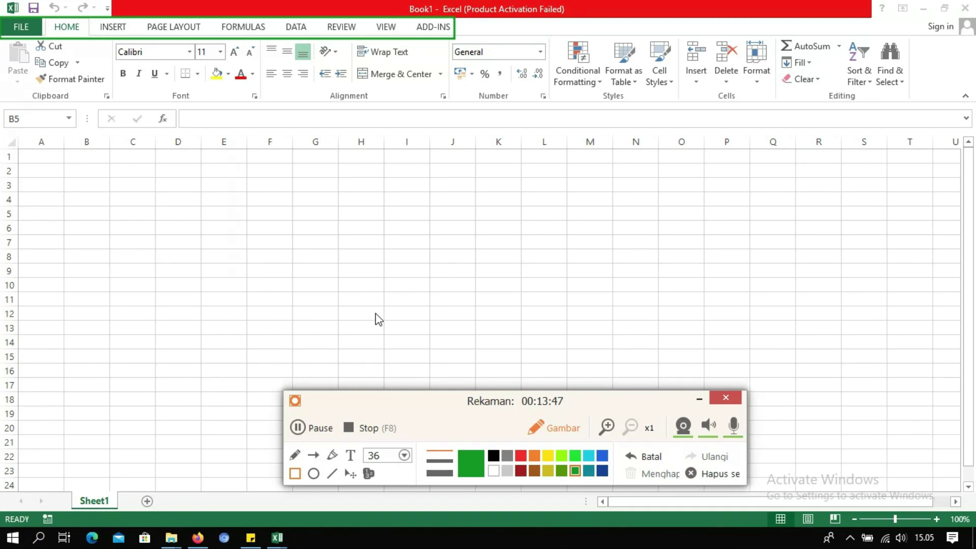
click(633, 456)
drag(1, 36, 973, 101)
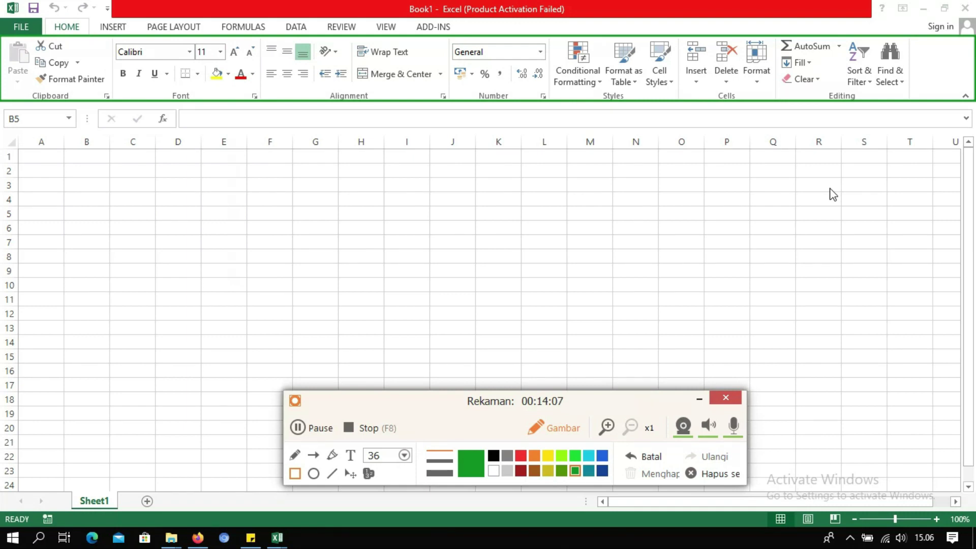
click(645, 456)
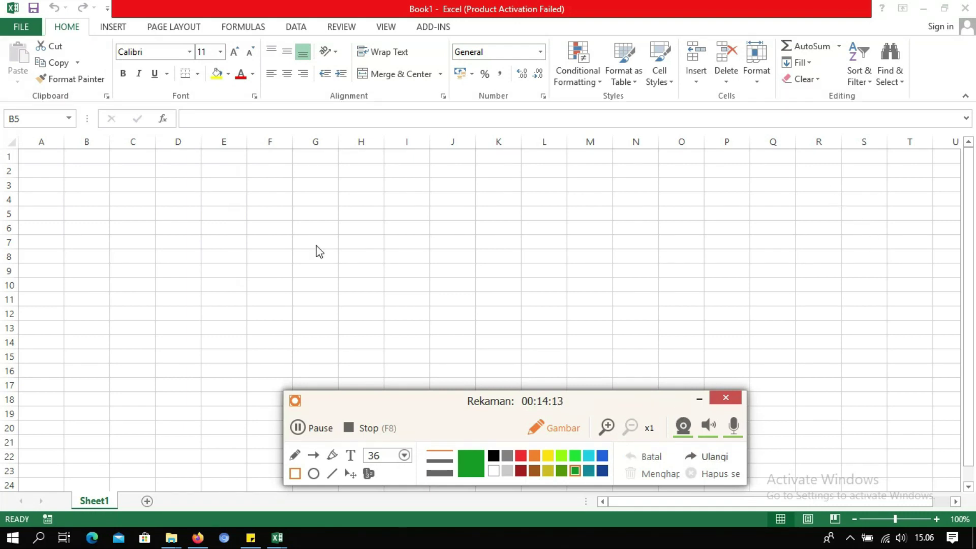
Outline the name box and the formula bar with green rectangles, removing each outline again.
drag(27, 113, 94, 130)
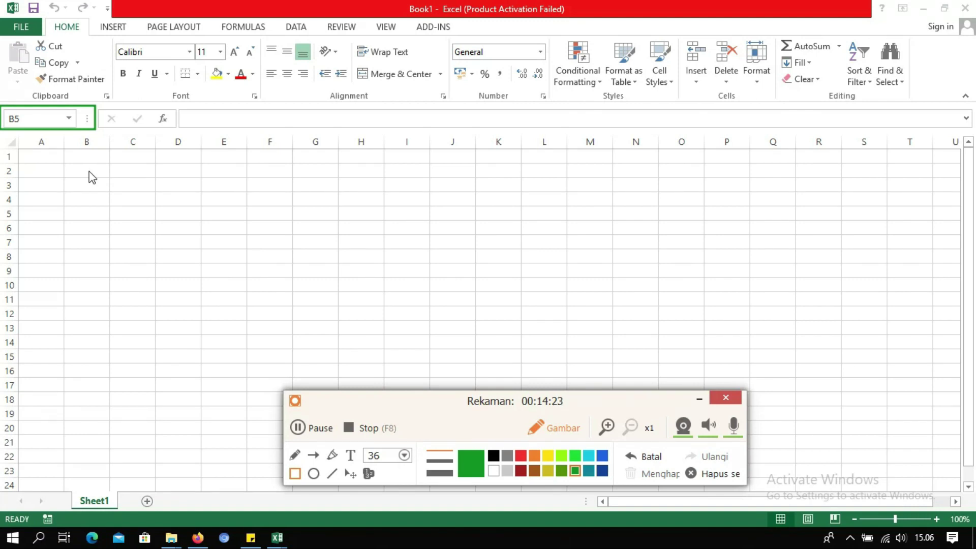
click(641, 456)
mouse_move(92, 103)
mouse_down()
mouse_move(99, 113)
mouse_move(512, 153)
mouse_move(771, 144)
mouse_up()
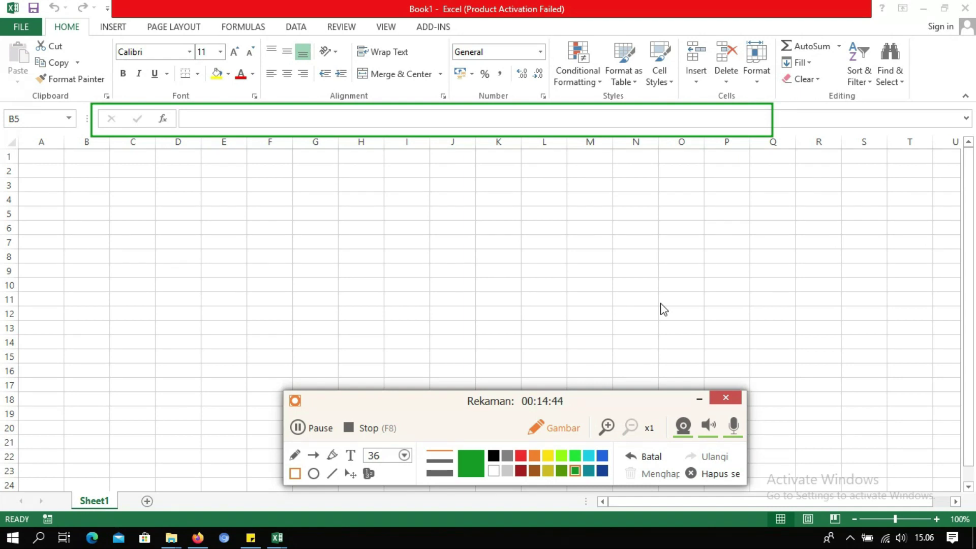
click(630, 456)
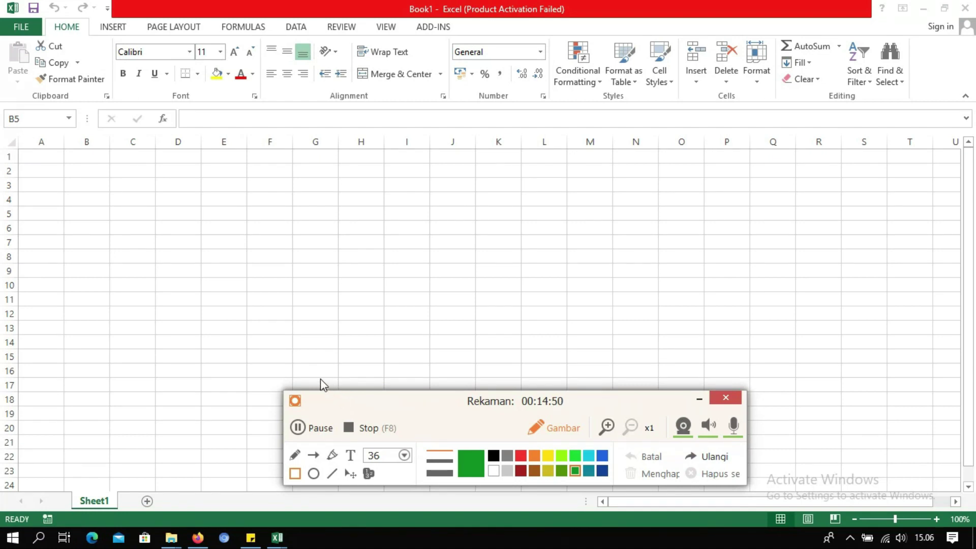
Outline the column headers in green, and jump from cell I5 to the worksheet's last column.
drag(208, 128, 632, 160)
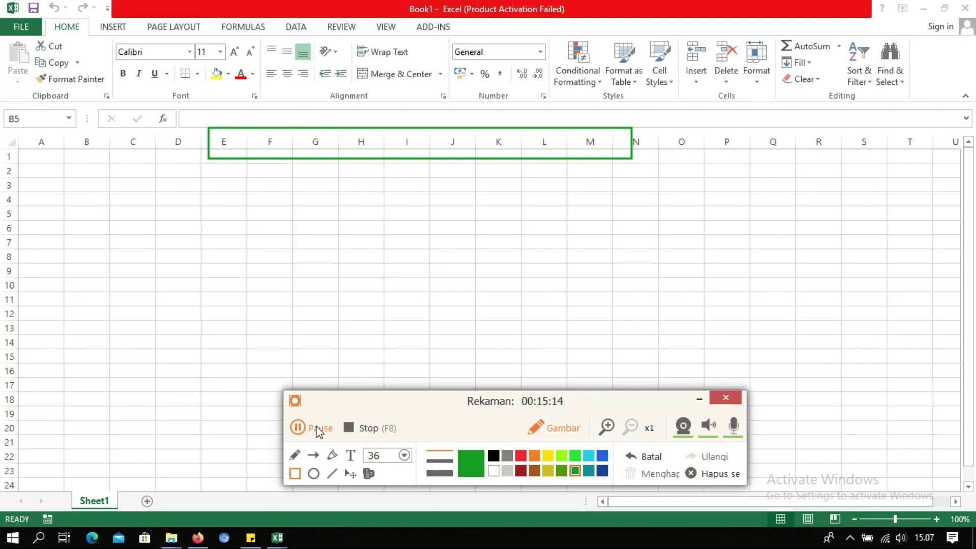
click(405, 216)
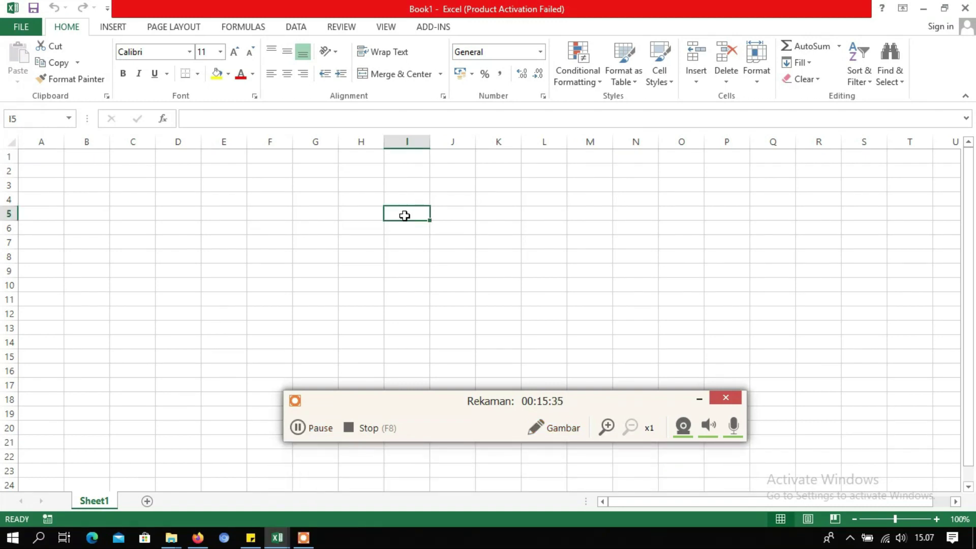
key(ctrl+Right)
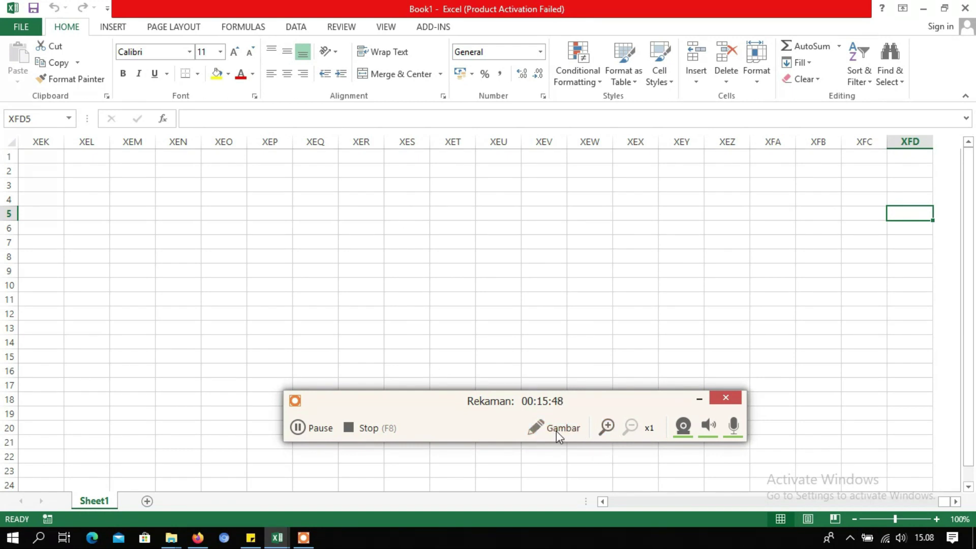
Outline the row numbers in green, and jump from cell XEU13 to the worksheet's last row.
click(556, 431)
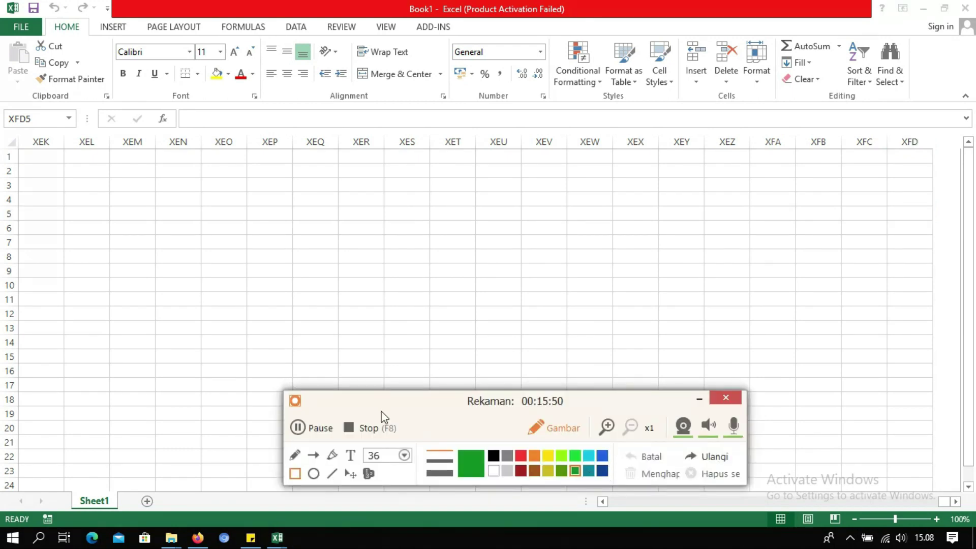
drag(1, 172, 37, 391)
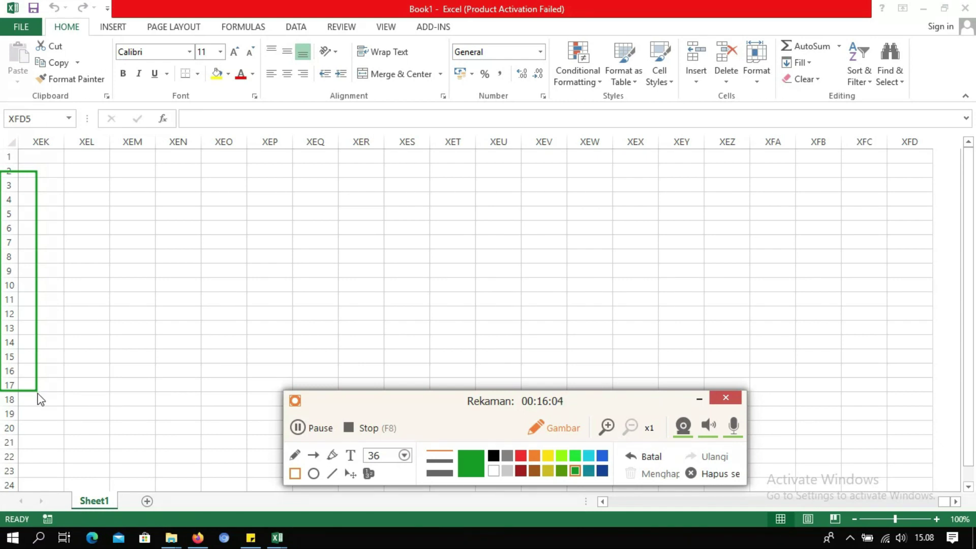
click(505, 333)
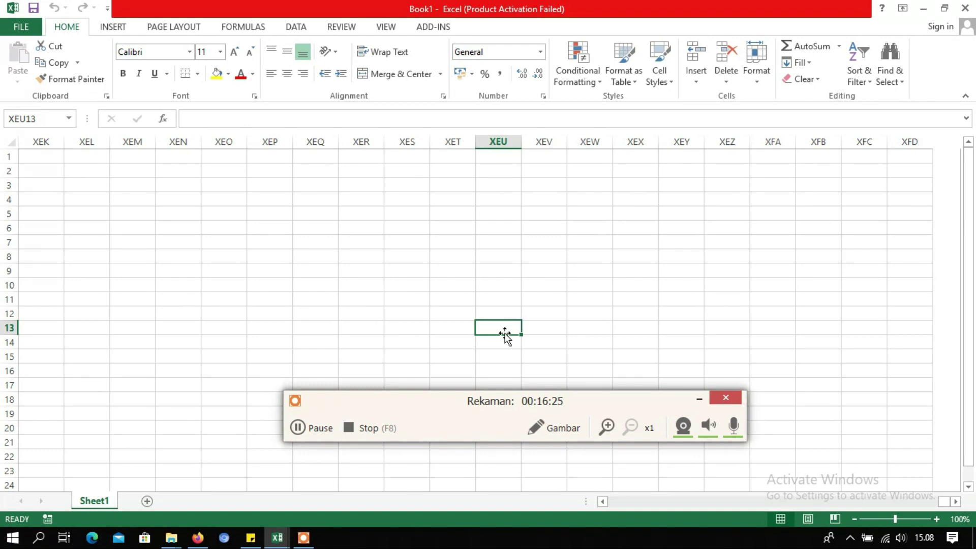
key(alt)
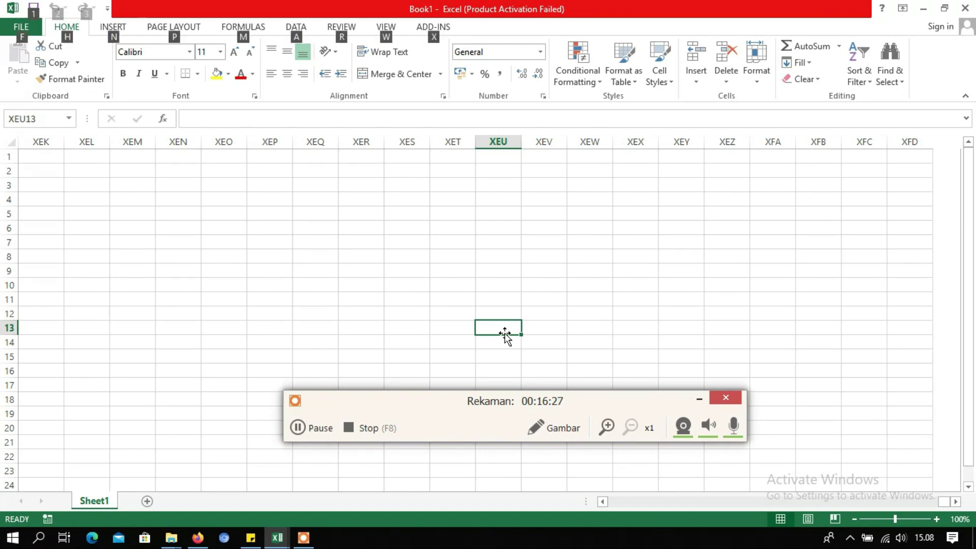
key(alt+Down)
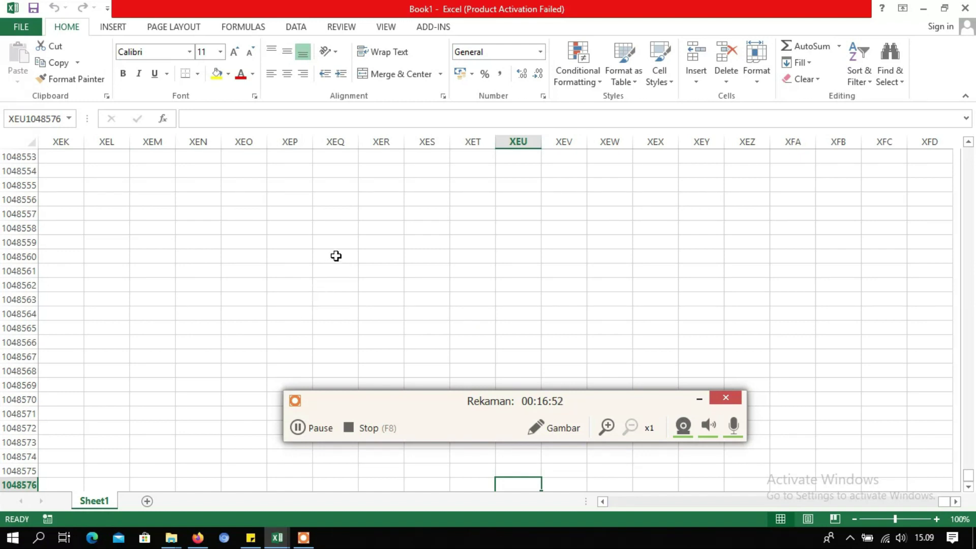
Select cell XEQ1048560, outline the sheet tab area with a green rectangle and remove the outline.
click(336, 256)
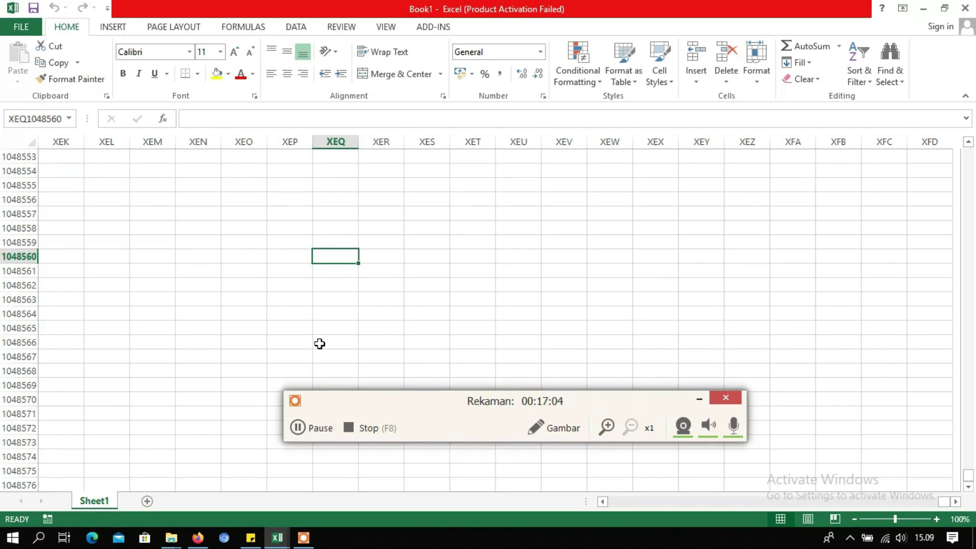
click(554, 428)
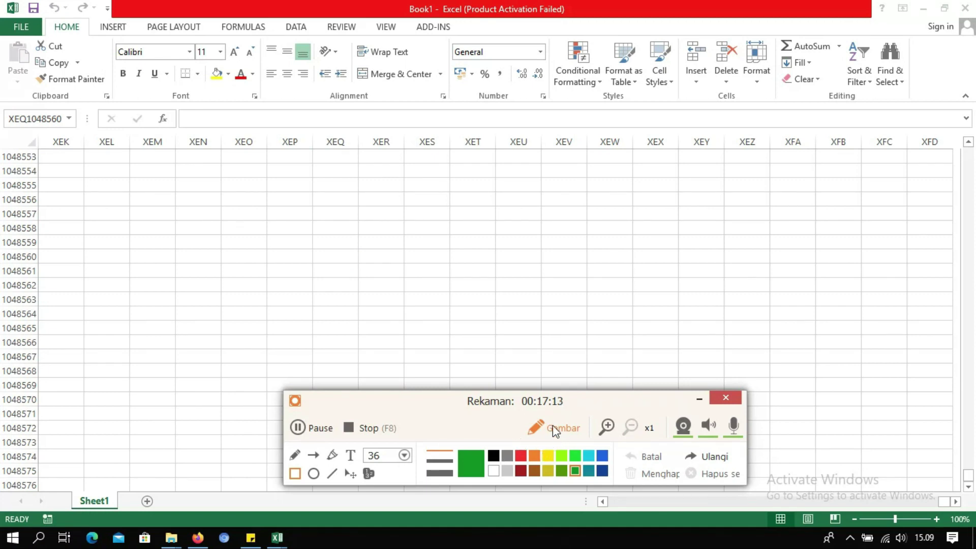
mouse_move(1, 493)
mouse_down()
mouse_move(198, 520)
mouse_move(223, 508)
mouse_up()
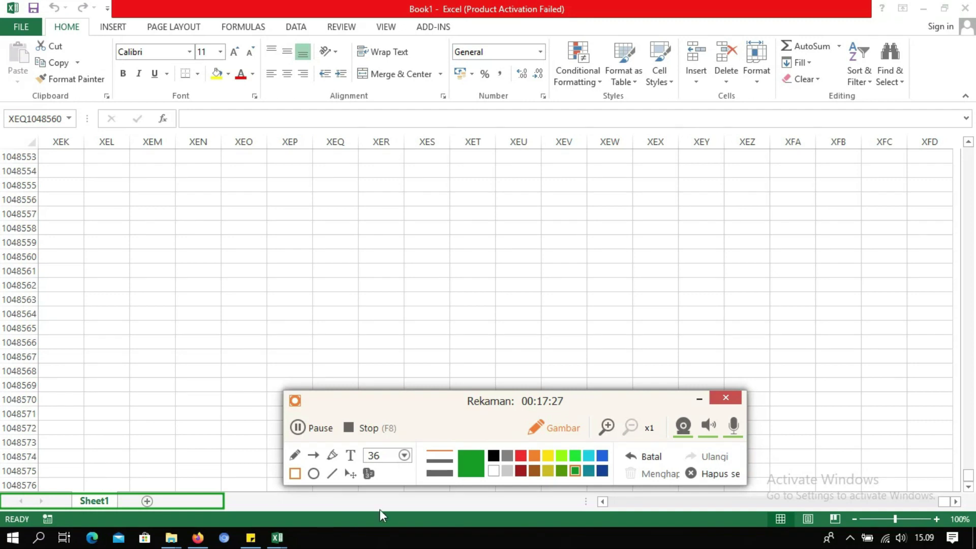
click(650, 457)
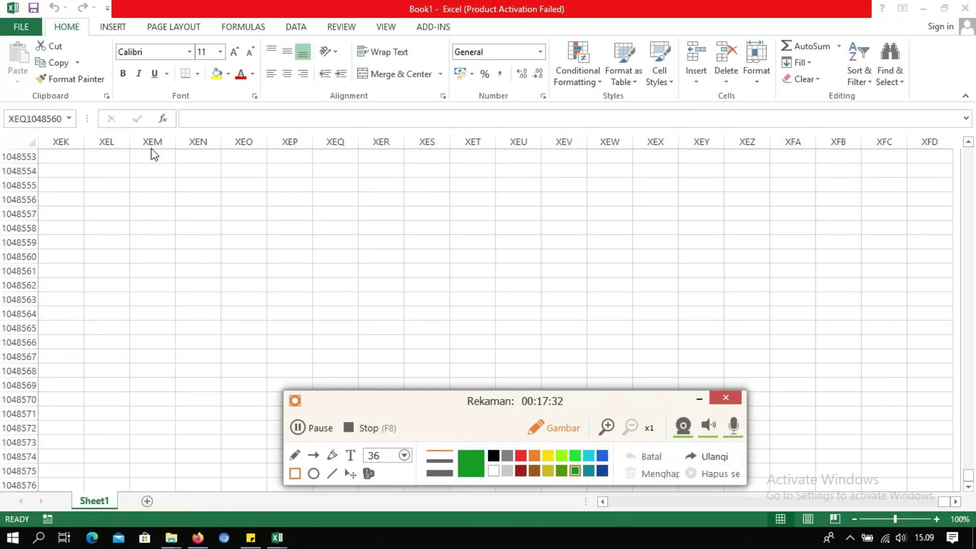
Outline the whole worksheet area in green, remove that outline, and outline the horizontal scroll bar.
drag(1, 138, 160, 156)
mouse_move(342, 167)
mouse_down()
mouse_move(975, 359)
mouse_move(974, 539)
mouse_move(974, 505)
mouse_up()
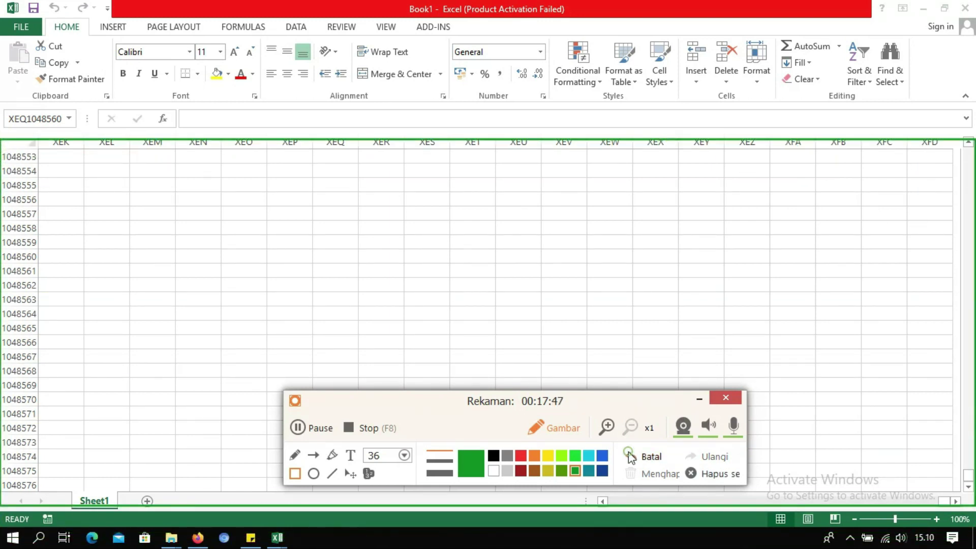
click(629, 454)
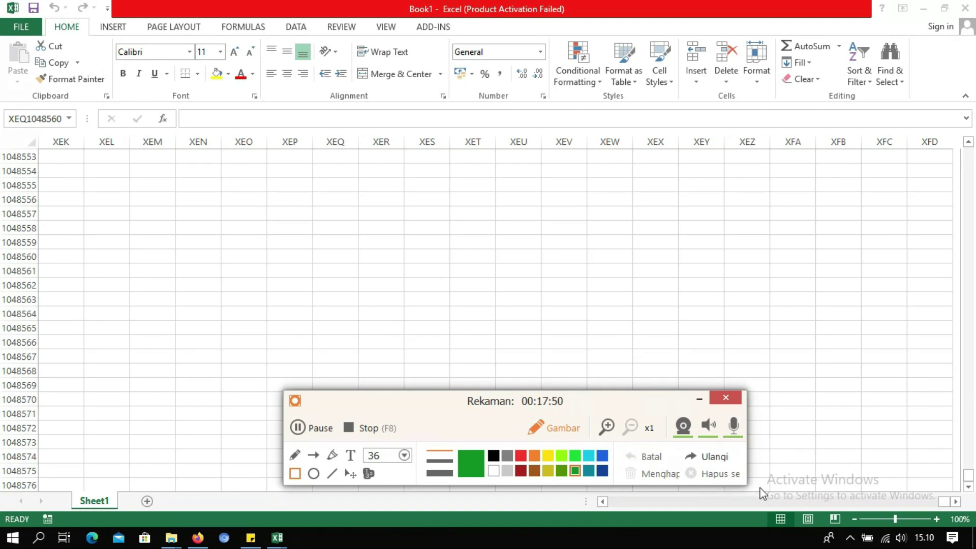
mouse_move(957, 491)
mouse_down()
mouse_move(601, 498)
mouse_move(596, 509)
mouse_up()
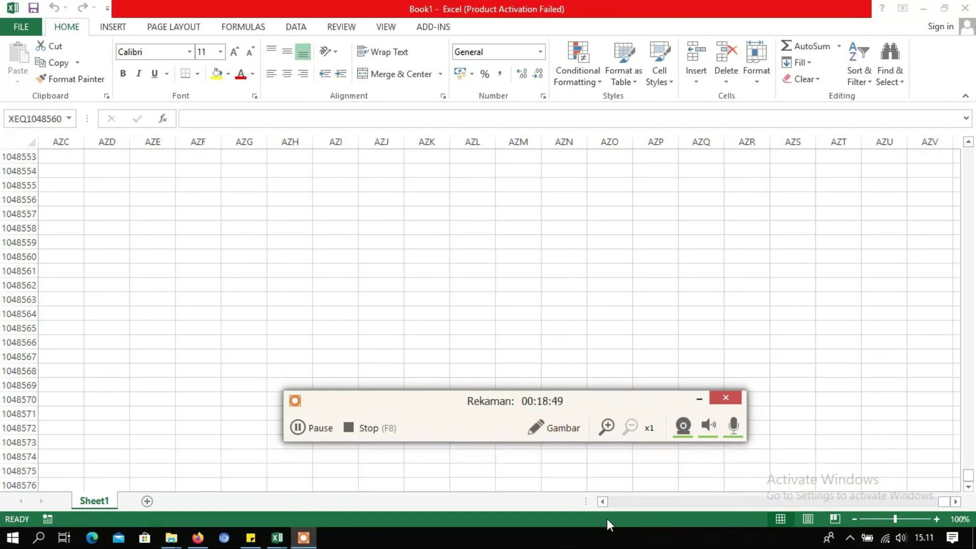
Scroll the worksheet four columns to the right and back again to examine horizontal scrolling.
click(955, 502)
click(956, 502)
click(956, 502)
click(956, 502)
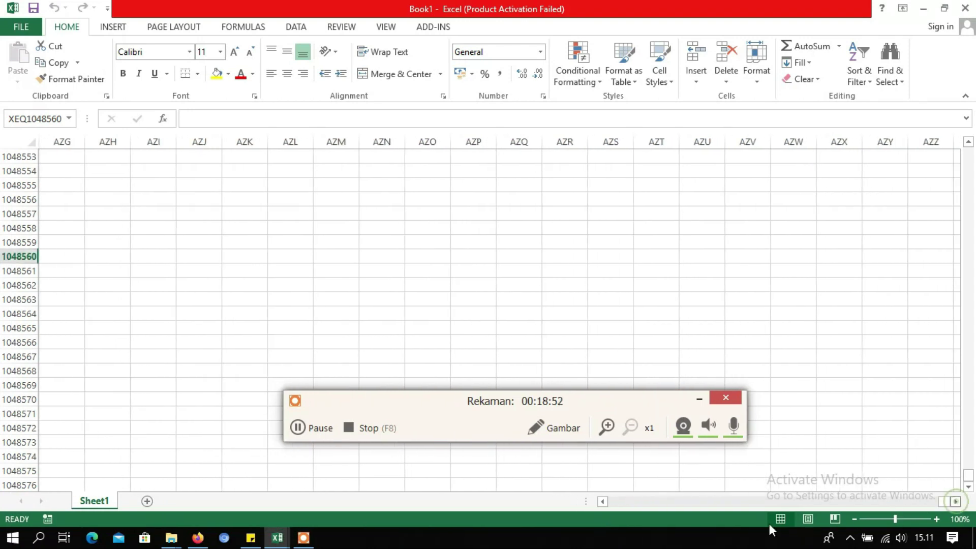
click(603, 502)
click(604, 502)
click(604, 502)
click(604, 502)
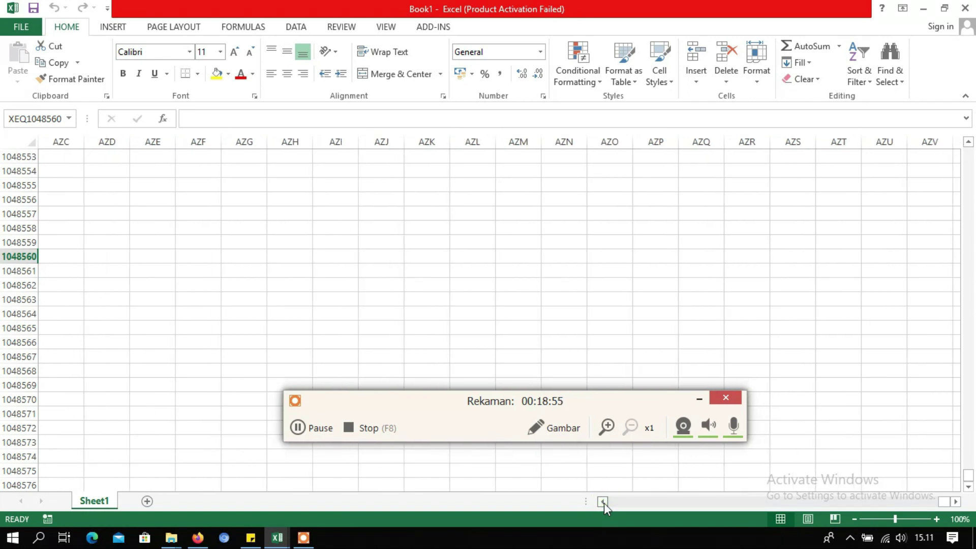
Outline the vertical scroll bar with a green rectangle, remove the outline, and leave drawing mode.
click(554, 429)
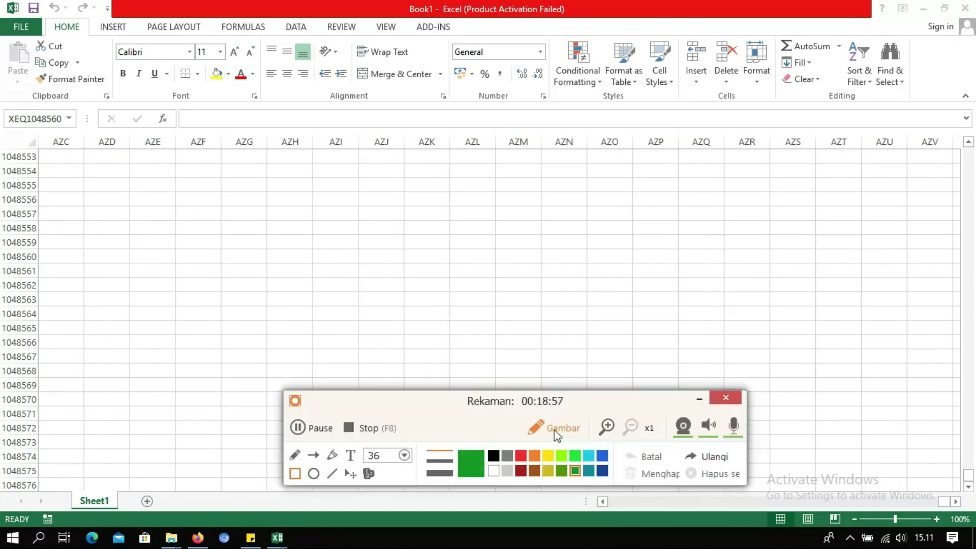
drag(954, 168, 974, 465)
click(563, 428)
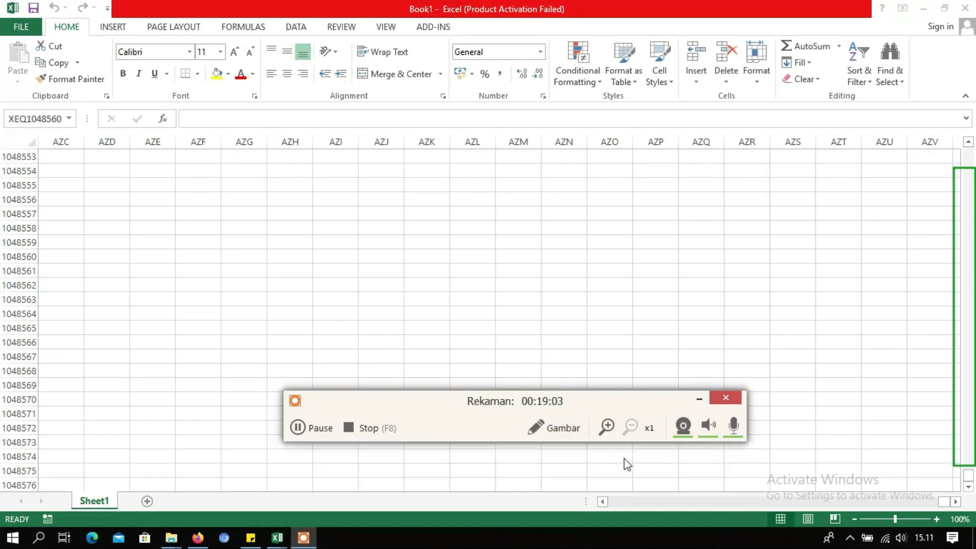
click(563, 427)
click(635, 460)
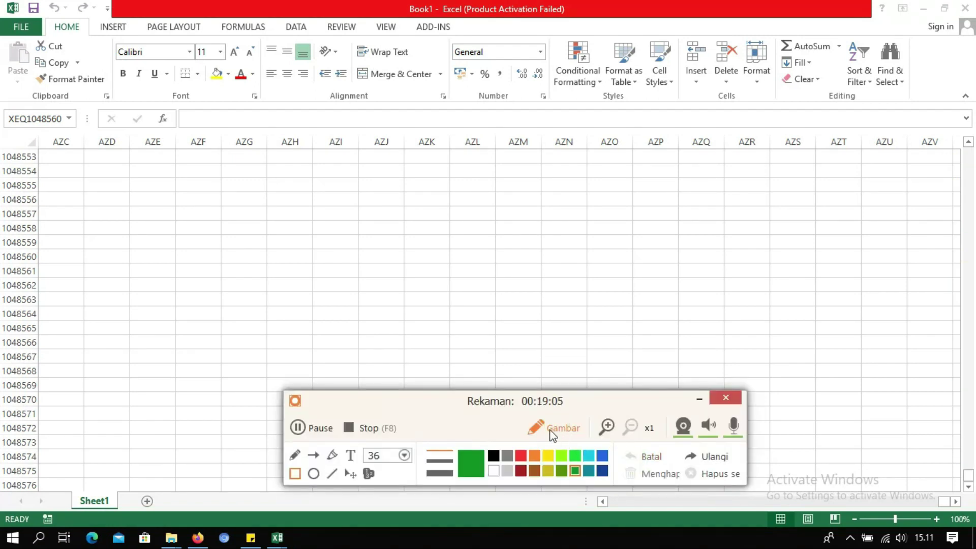
click(547, 428)
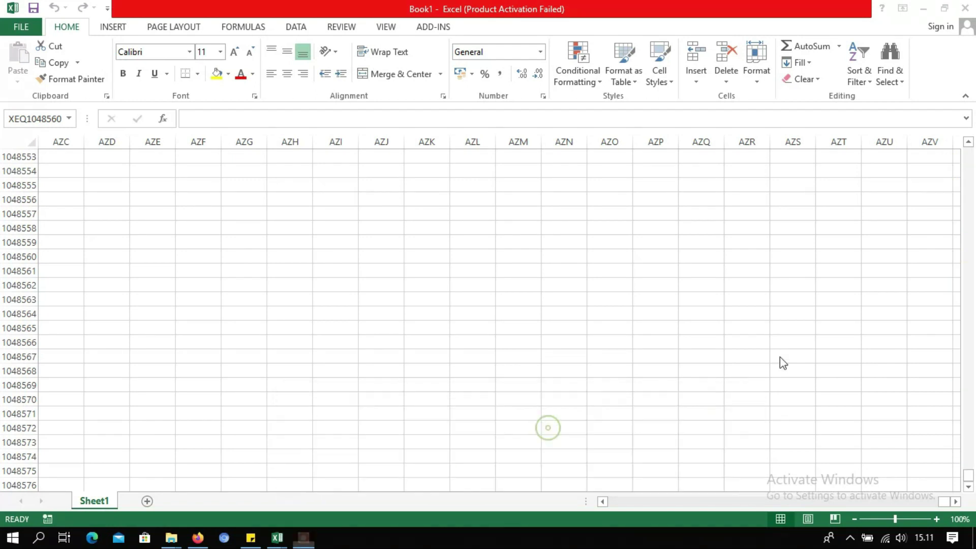
Scroll the worksheet up several rows to examine how vertical scrolling works.
click(968, 144)
click(968, 144)
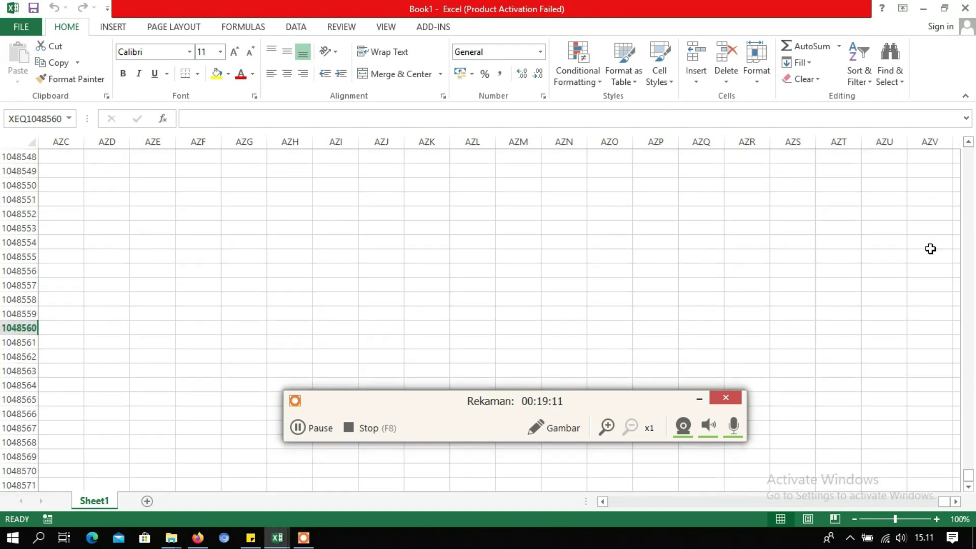
scroll(930, 249, down, 9)
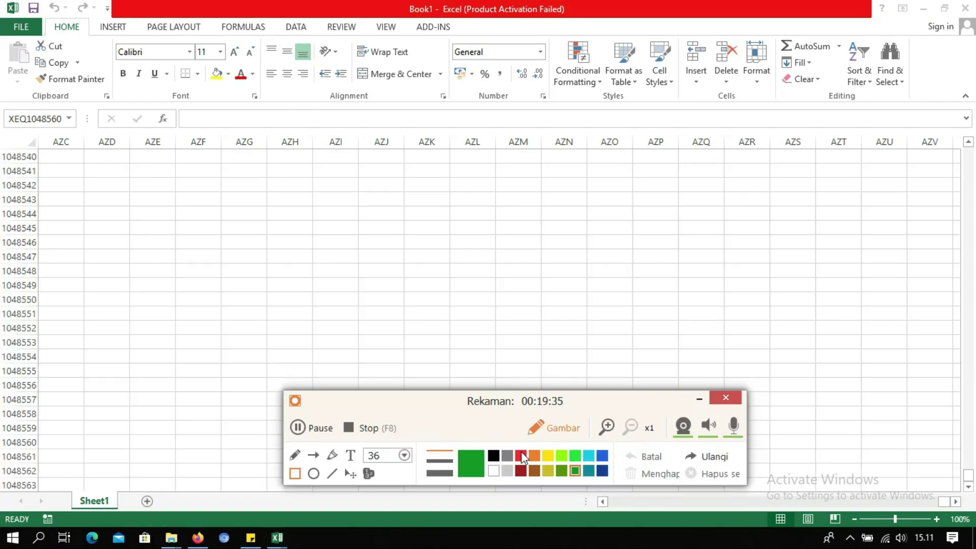
Outline the worksheet view and zoom controls with a red rectangle and undo the outline.
click(521, 454)
drag(749, 506, 974, 530)
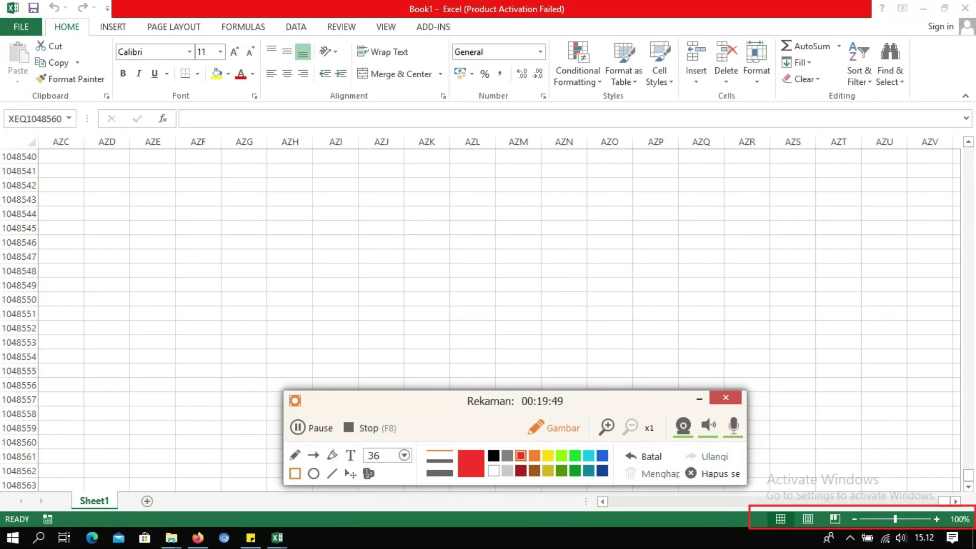
click(650, 457)
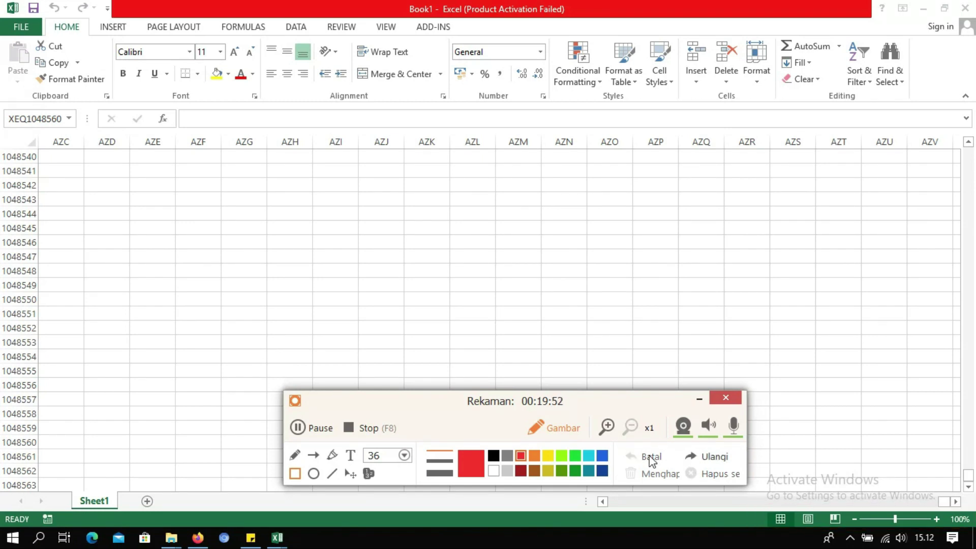
Outline the left part of the status bar, the column letters and the row numbers in red.
mouse_move(1, 511)
mouse_down()
mouse_move(189, 537)
mouse_move(266, 526)
mouse_up()
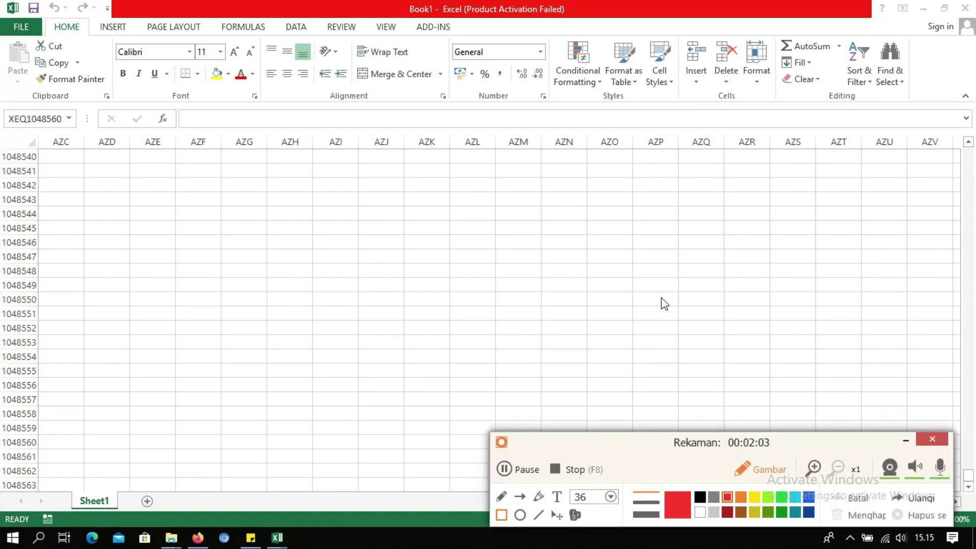
mouse_move(125, 132)
mouse_down()
mouse_move(320, 145)
mouse_move(741, 151)
mouse_up()
mouse_move(1, 166)
mouse_down()
mouse_move(33, 256)
mouse_move(40, 416)
mouse_up()
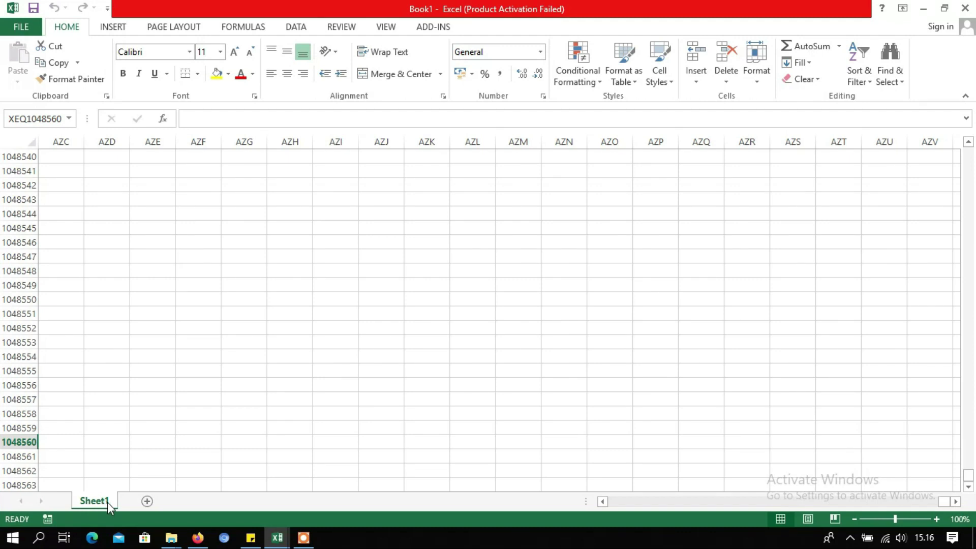
Select cell AZD1048556 and rename Sheet1 to a personal name directly on its tab.
scroll(97, 502, up, 2)
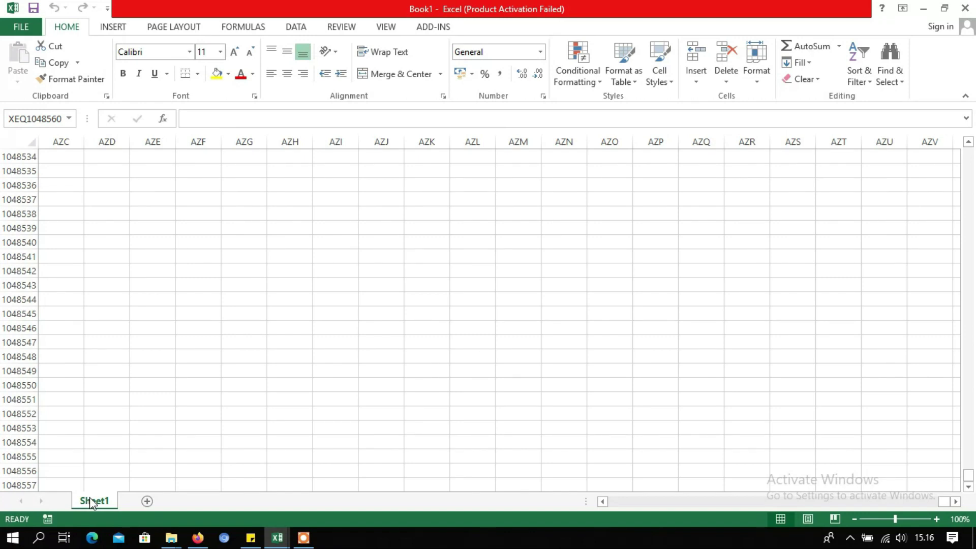
click(103, 471)
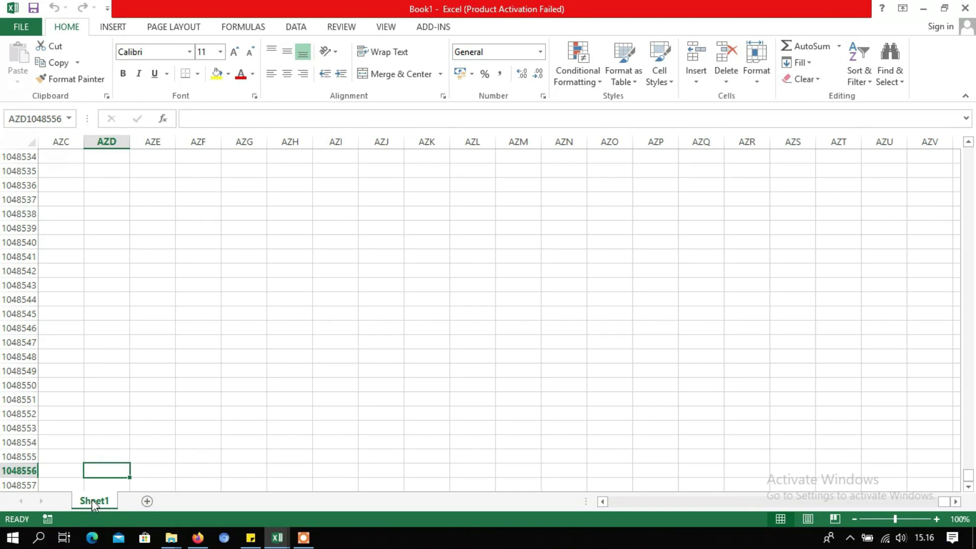
double_click(91, 499)
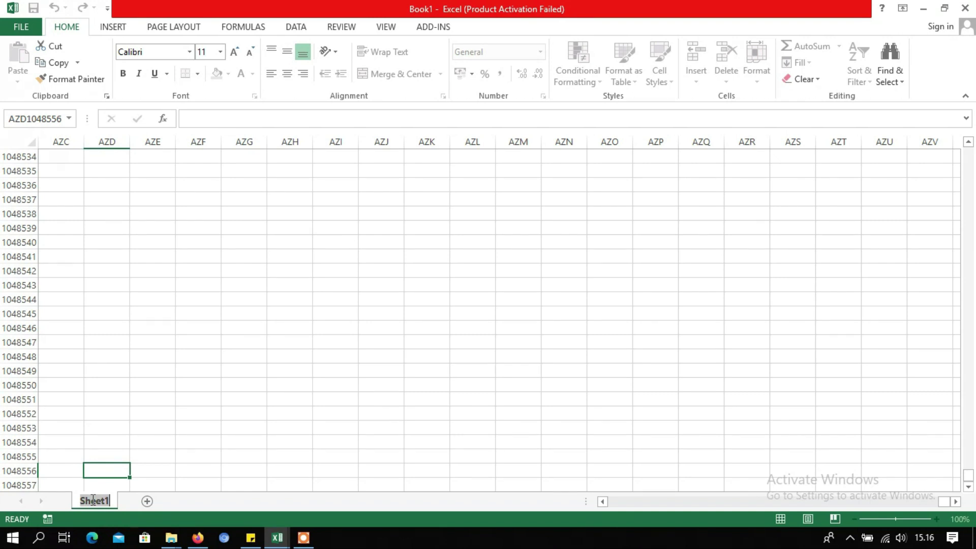
text(deni)
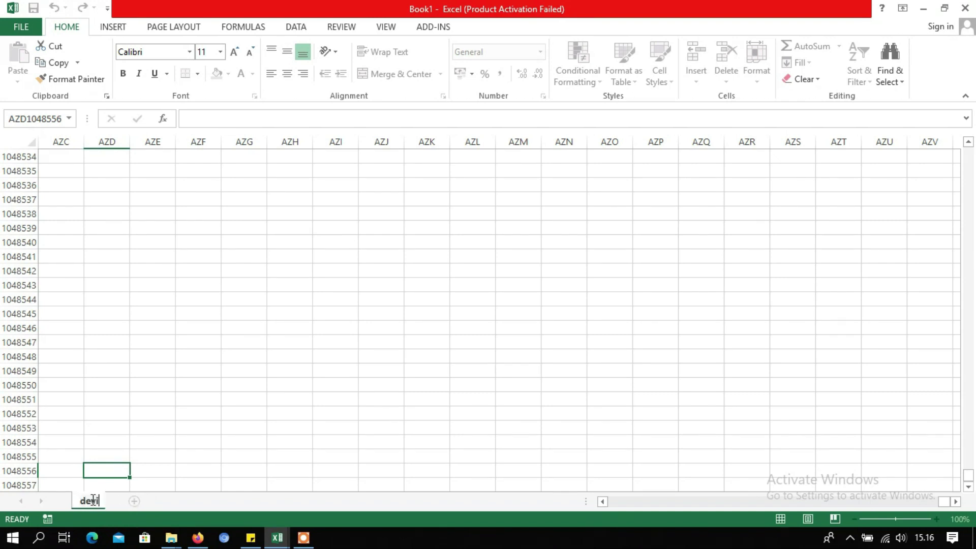
key(Return)
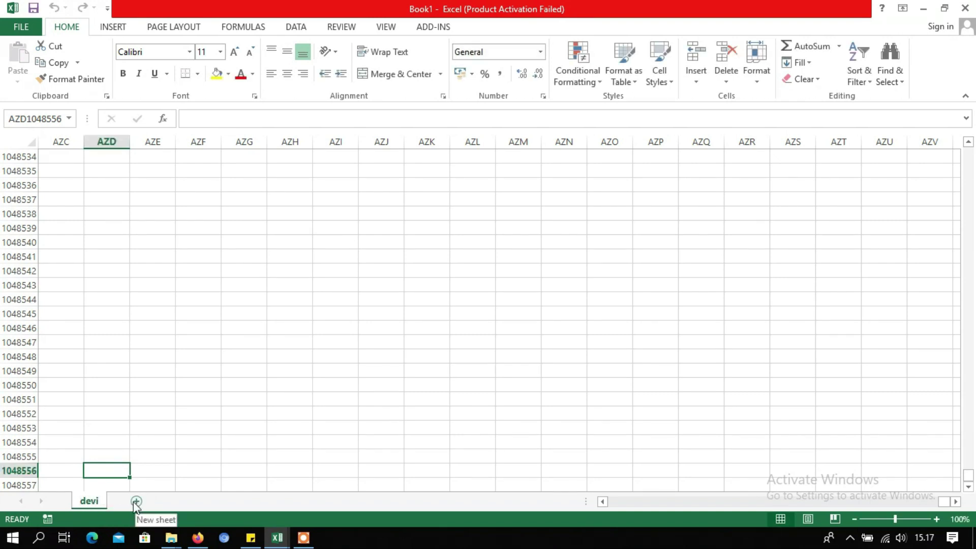
Rename the same sheet to a different personal name with the Rename command.
right_click(85, 501)
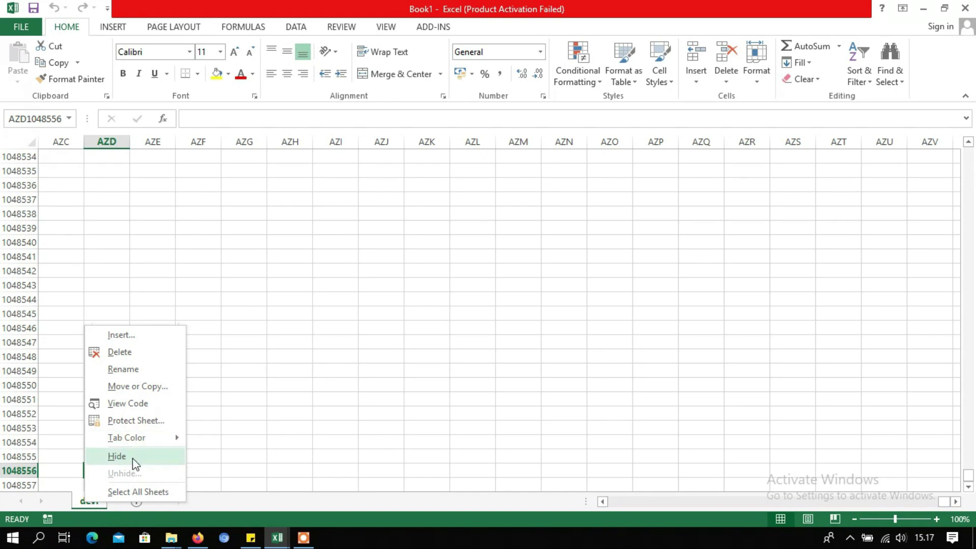
click(142, 370)
text(dahya)
key(Return)
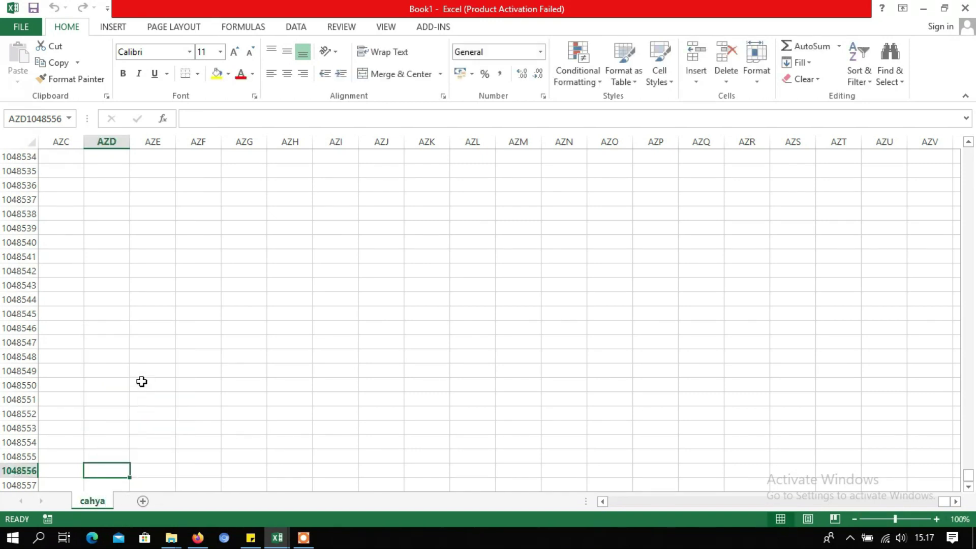
Add a new sheet after the renamed one and delete it, returning to the renamed sheet.
click(142, 502)
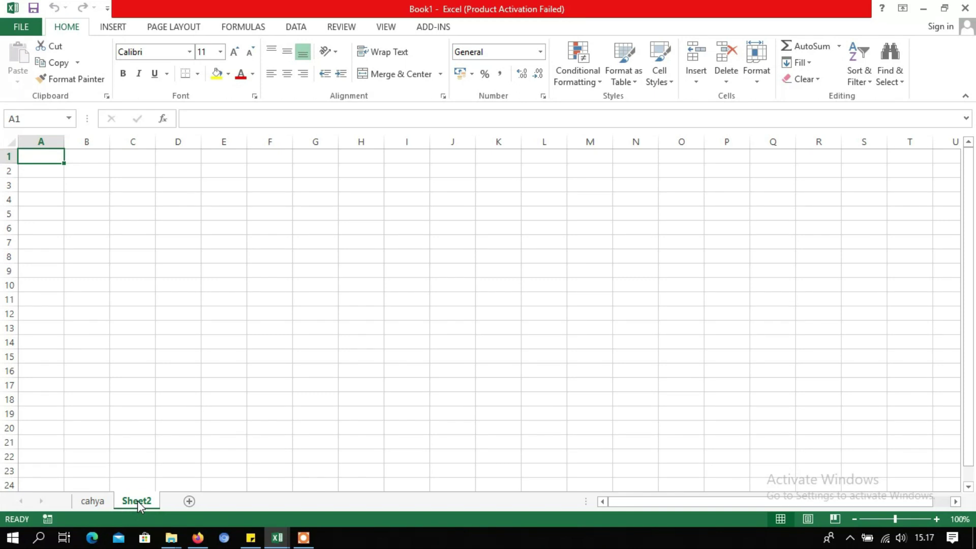
right_click(137, 501)
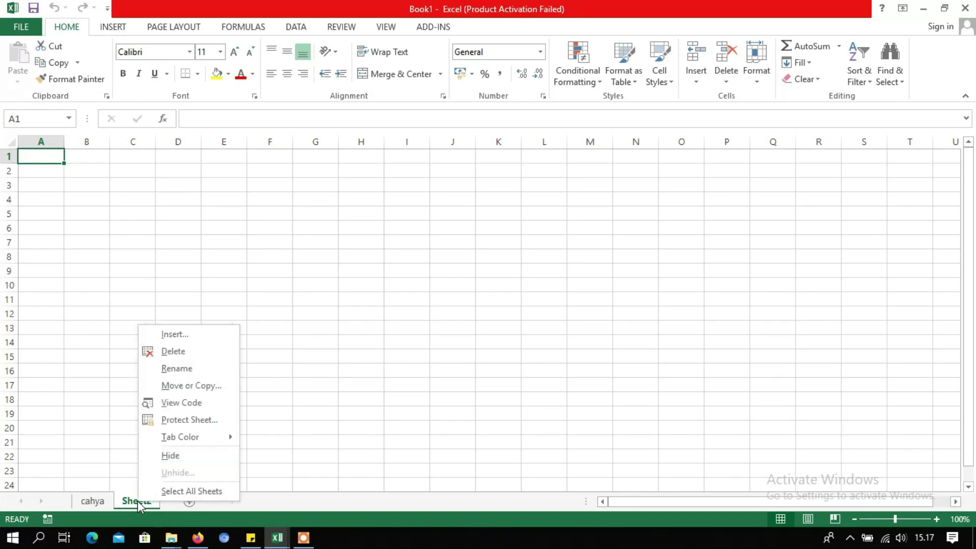
click(189, 352)
click(93, 502)
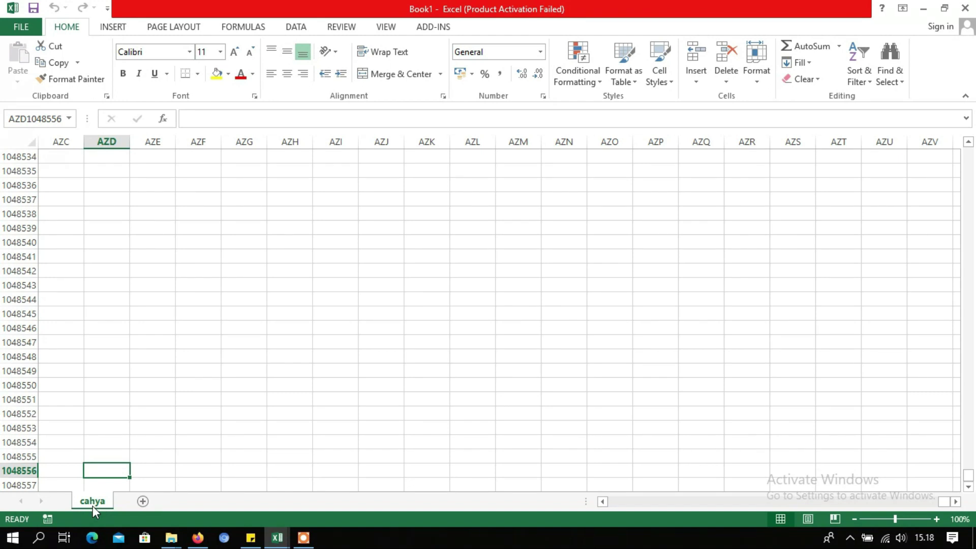
Set the renamed sheet's tab color to standard yellow and select cell AZF1048557.
right_click(92, 505)
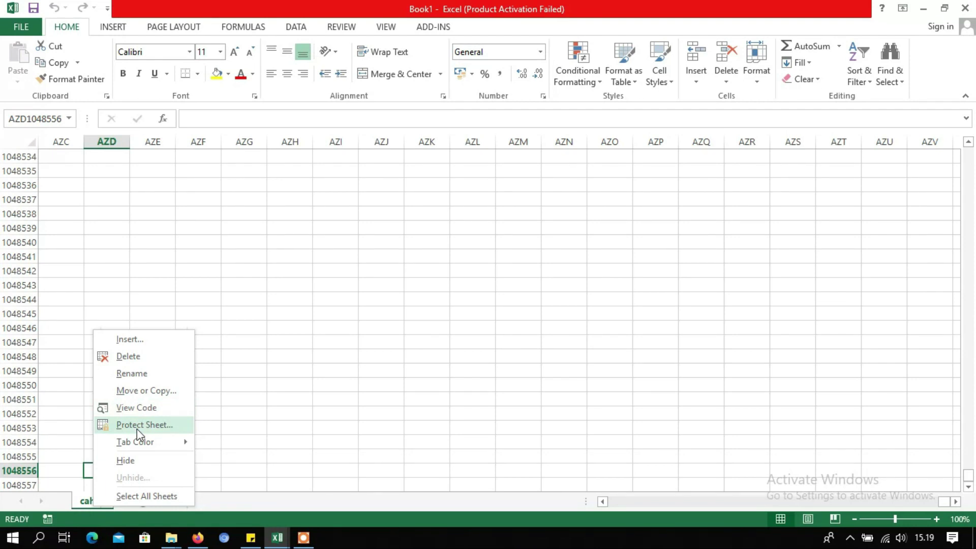
mouse_move(147, 444)
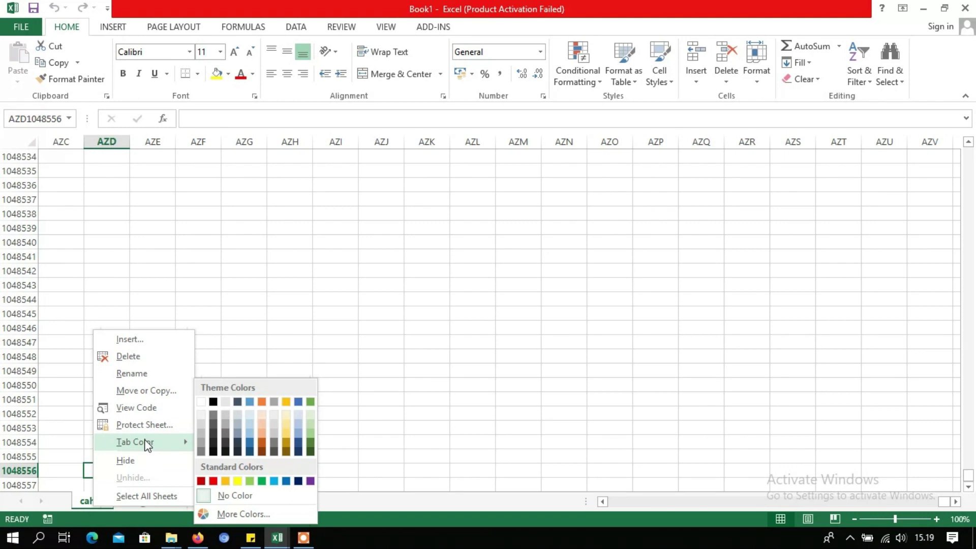
click(237, 483)
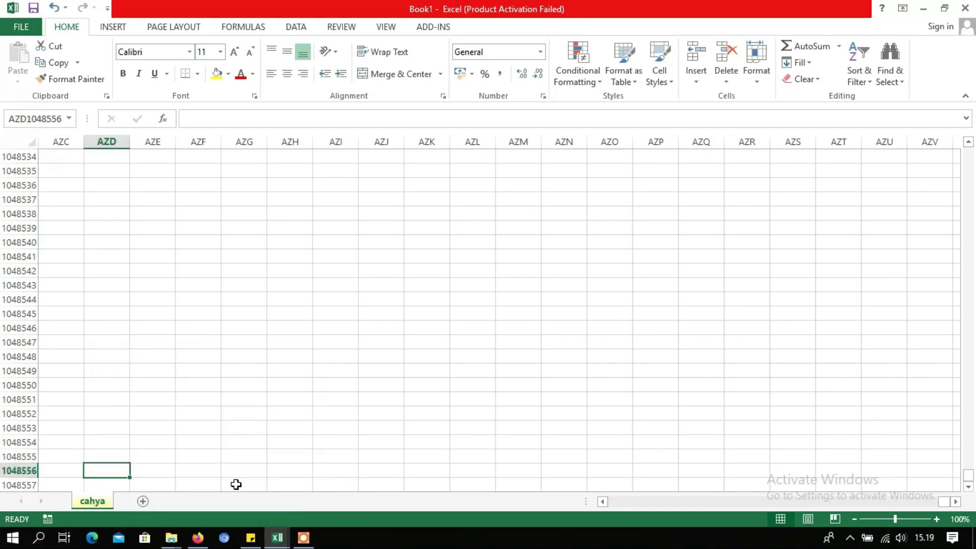
click(184, 482)
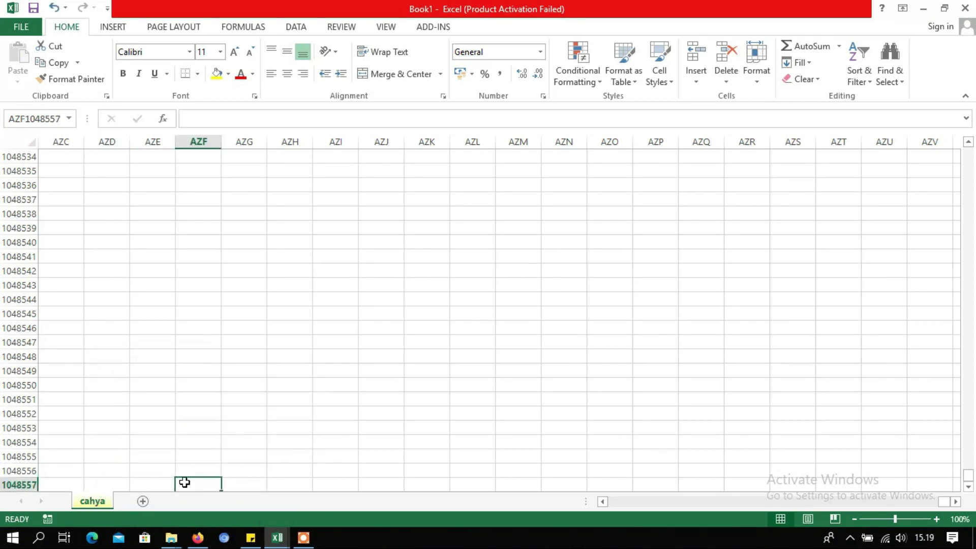
Add another new sheet to the workbook and hide the yellow-tabbed sheet.
click(143, 501)
right_click(95, 503)
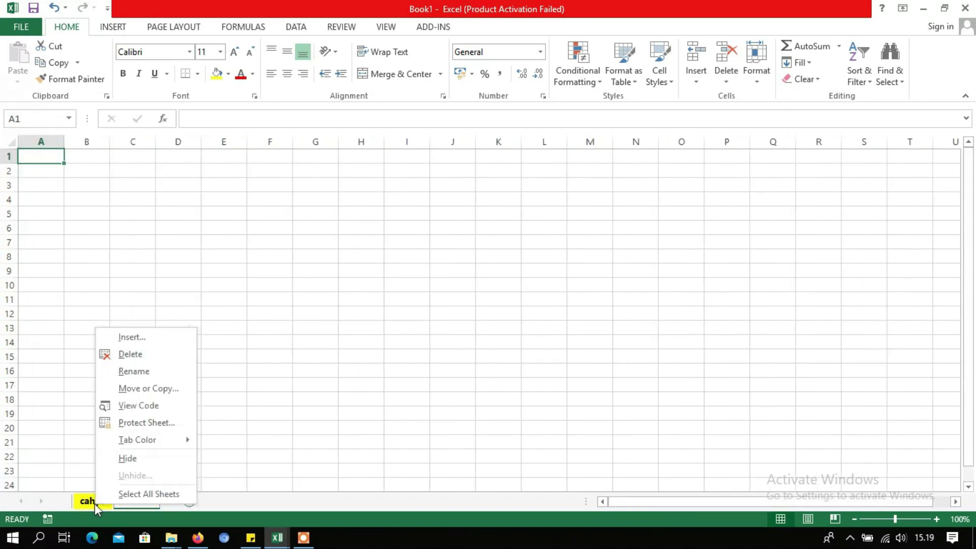
click(128, 458)
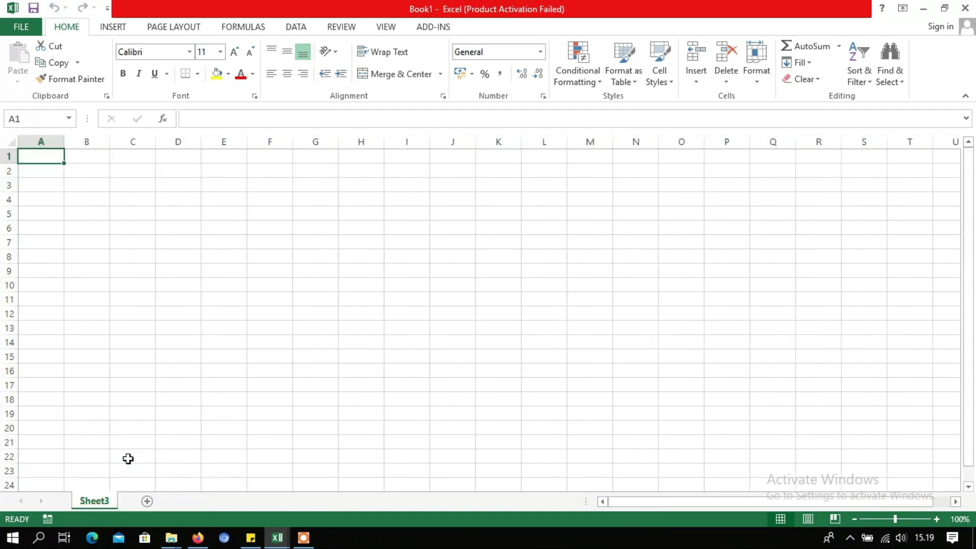
Unhide the yellow-tabbed sheet and select cell AZE1048553 on it.
right_click(95, 504)
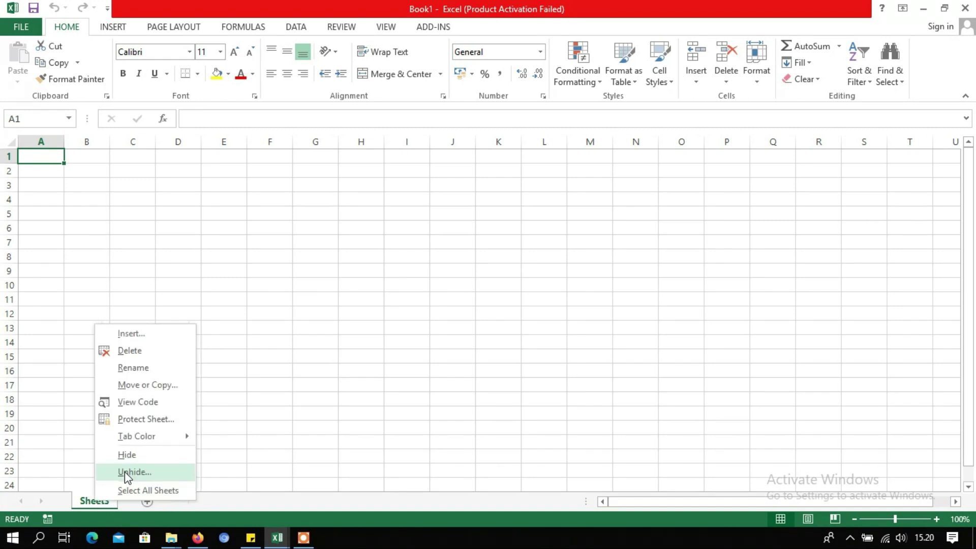
click(124, 472)
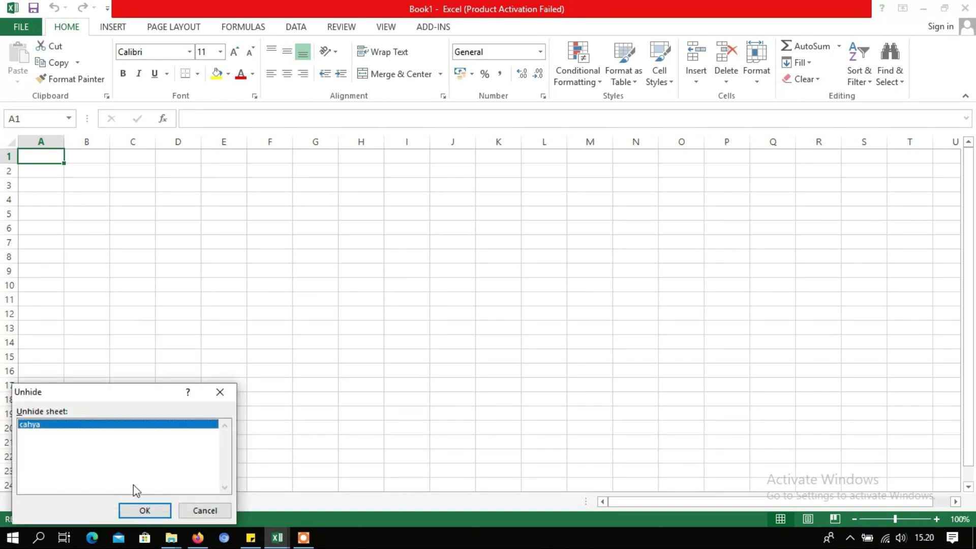
click(147, 511)
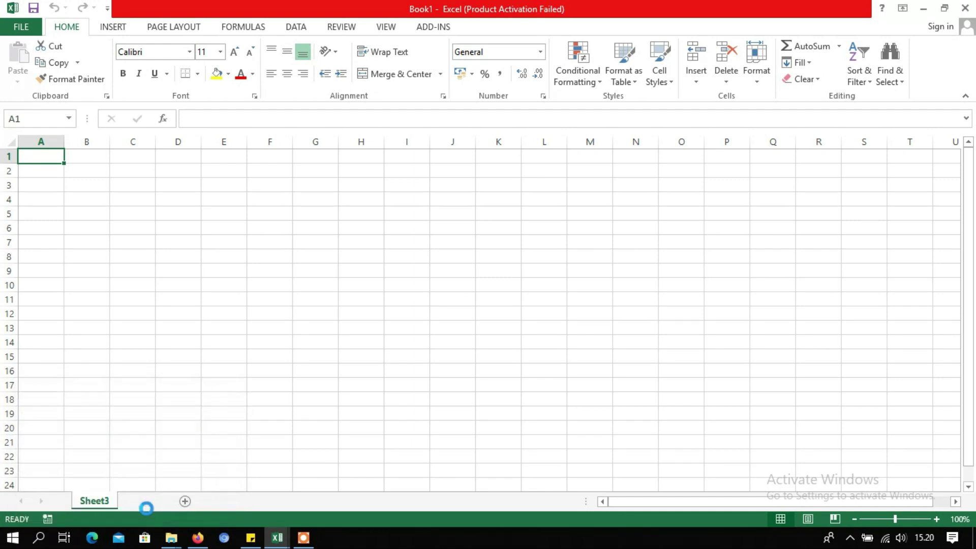
right_click(90, 504)
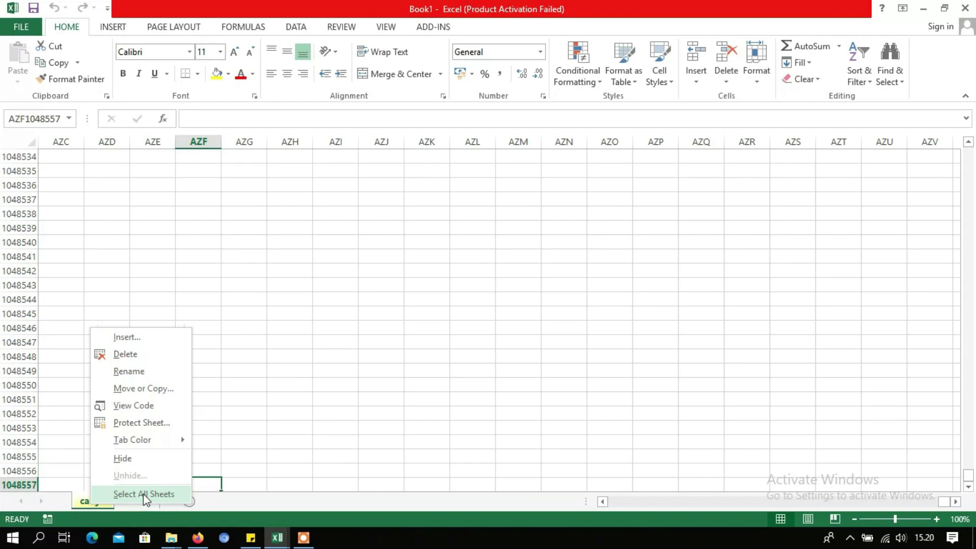
click(152, 428)
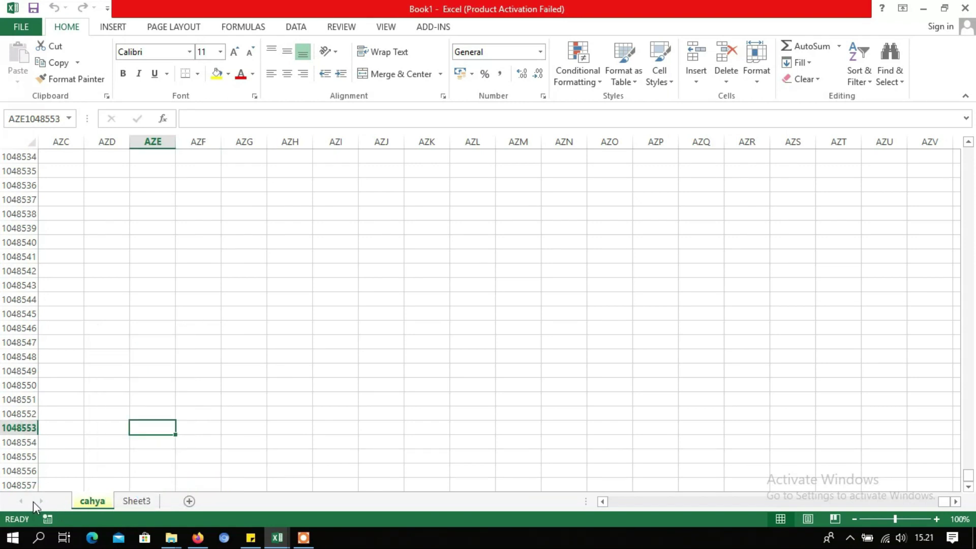
Outline the sheet navigation arrows with a red rectangle, undo the outline, and leave drawing mode.
click(303, 537)
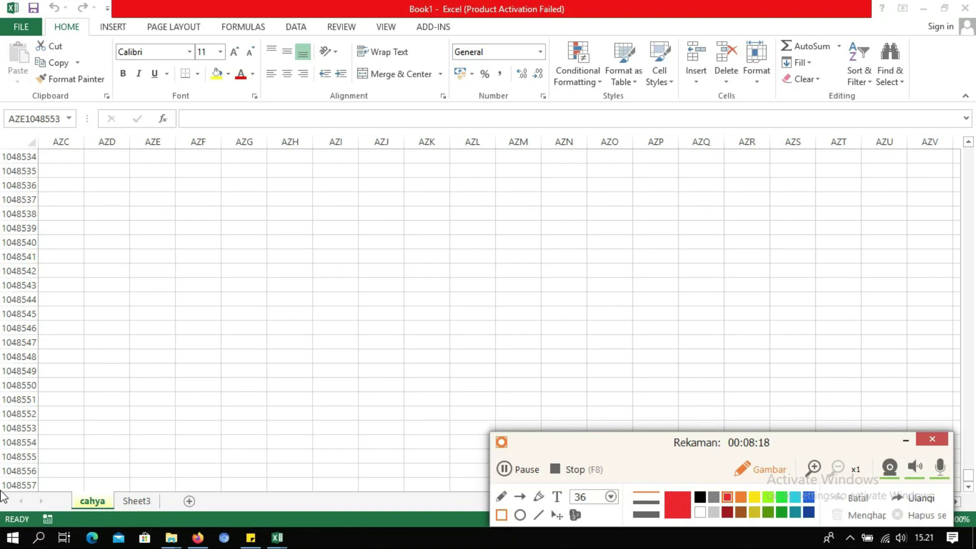
mouse_move(1, 491)
mouse_down()
mouse_move(78, 496)
mouse_move(90, 515)
mouse_up()
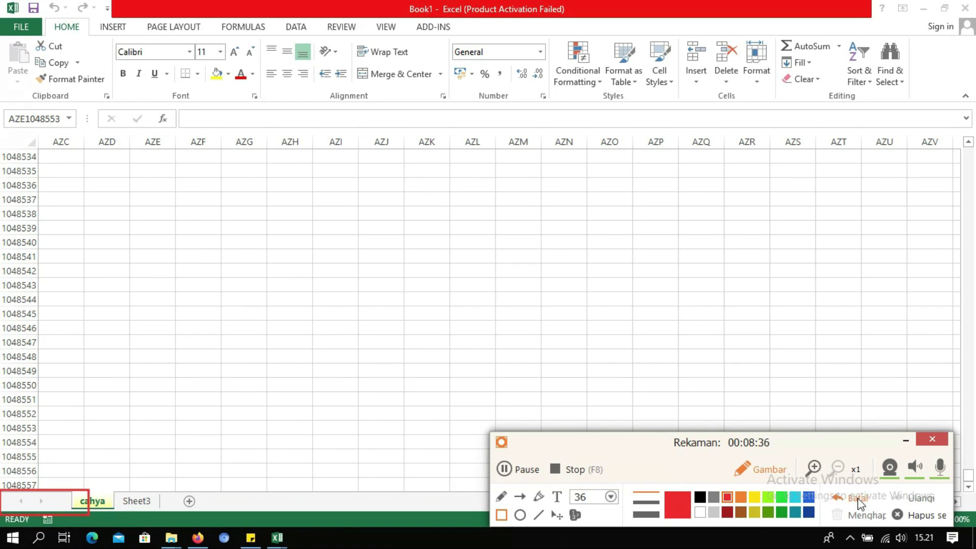
click(858, 499)
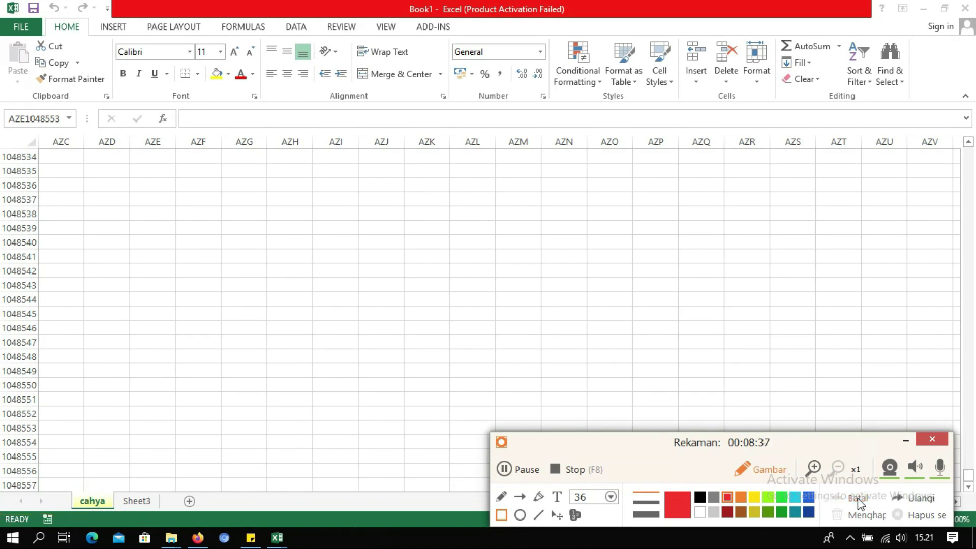
click(772, 473)
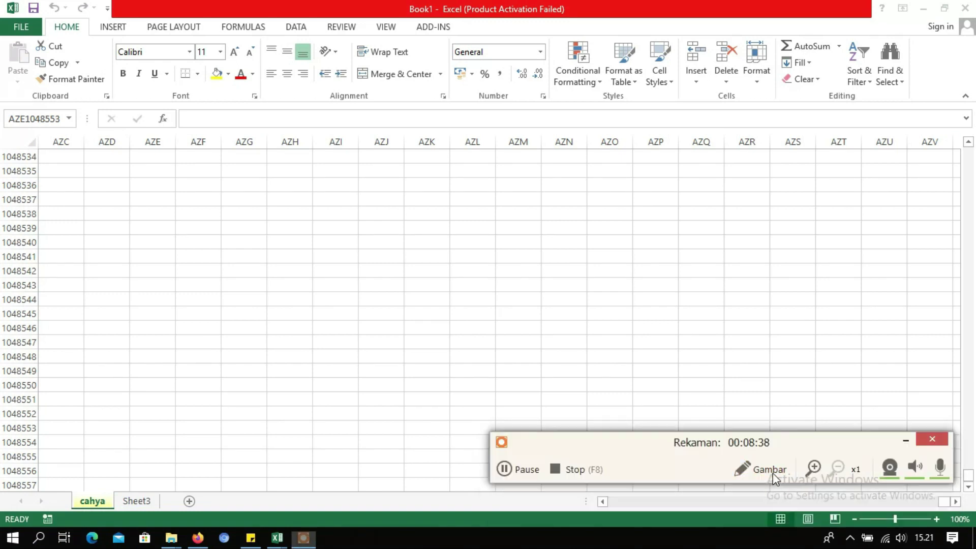
Add ten new worksheets to the workbook, between the yellow-tabbed sheet and Sheet3.
click(188, 501)
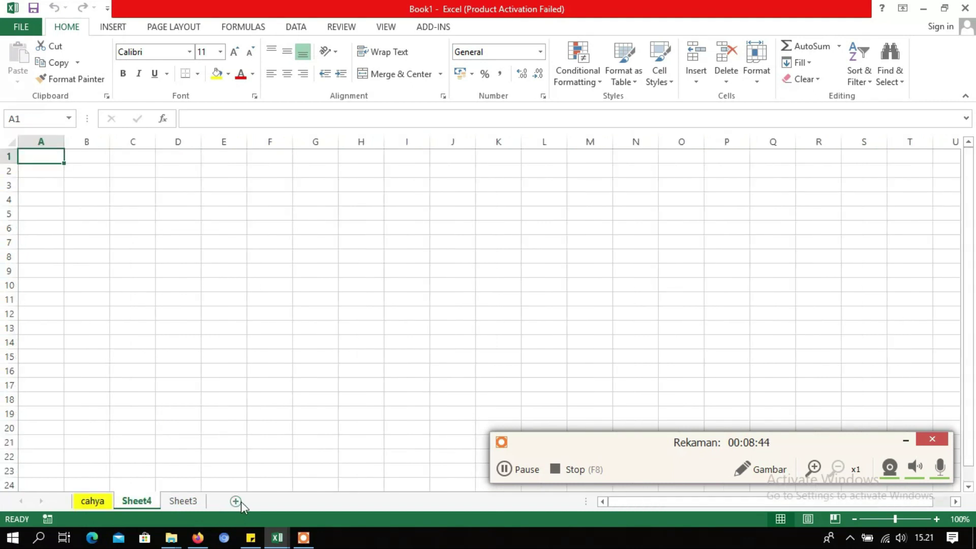
click(235, 501)
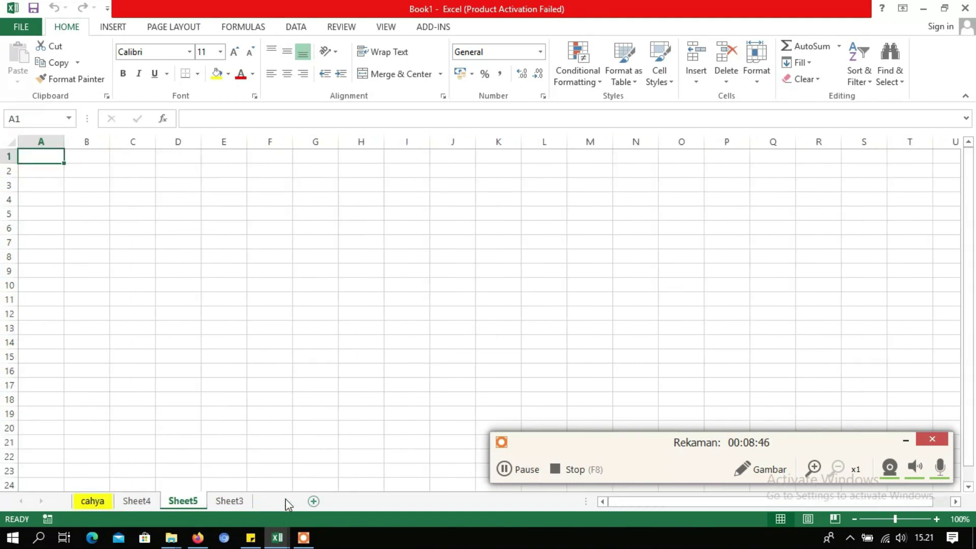
click(316, 502)
click(328, 501)
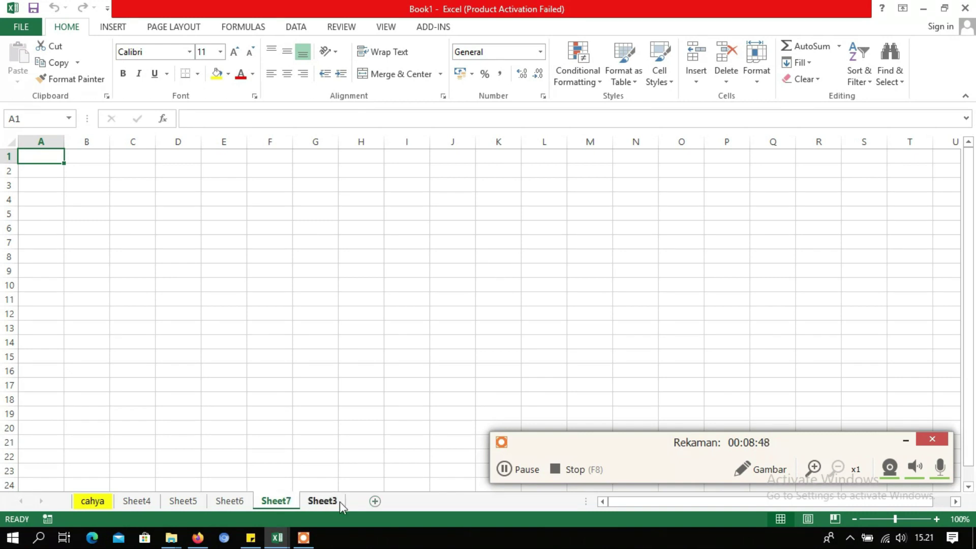
click(375, 502)
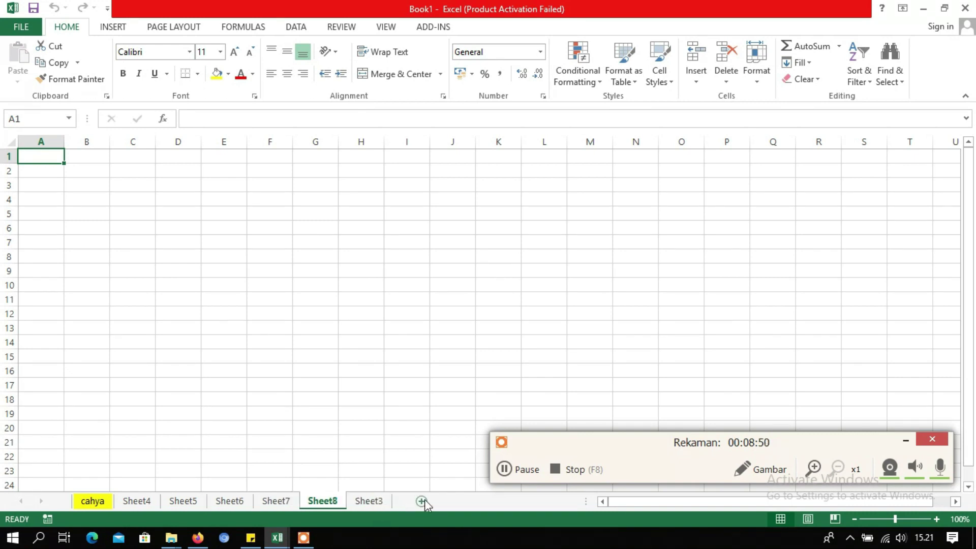
click(456, 502)
click(468, 501)
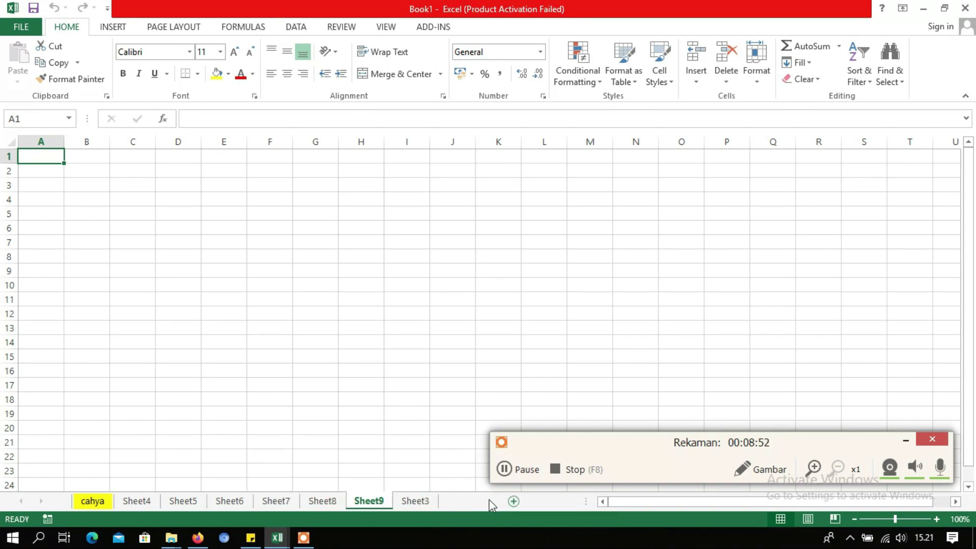
click(565, 501)
click(566, 501)
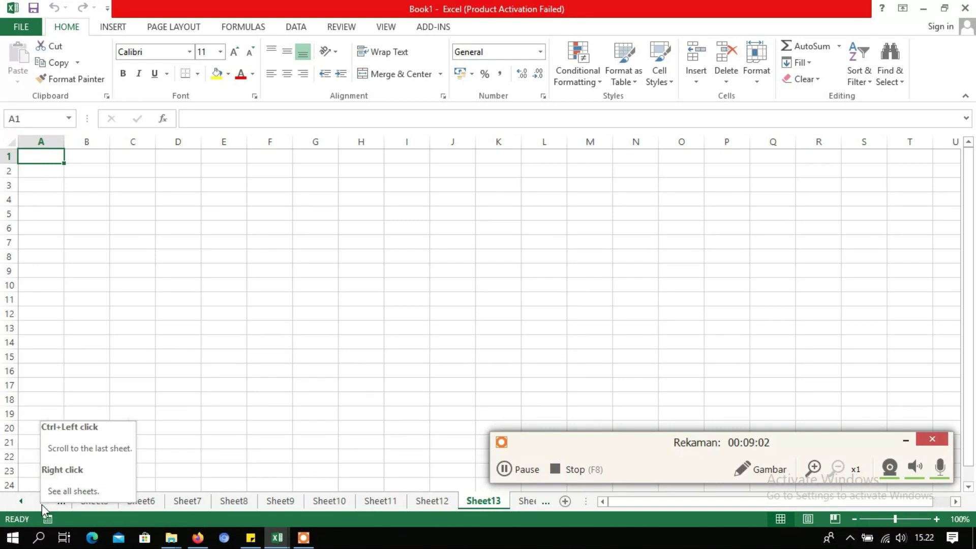
Scroll the sheet tabs back to the yellow-tabbed first sheet, and forward again to the last sheet, Sheet3.
click(21, 503)
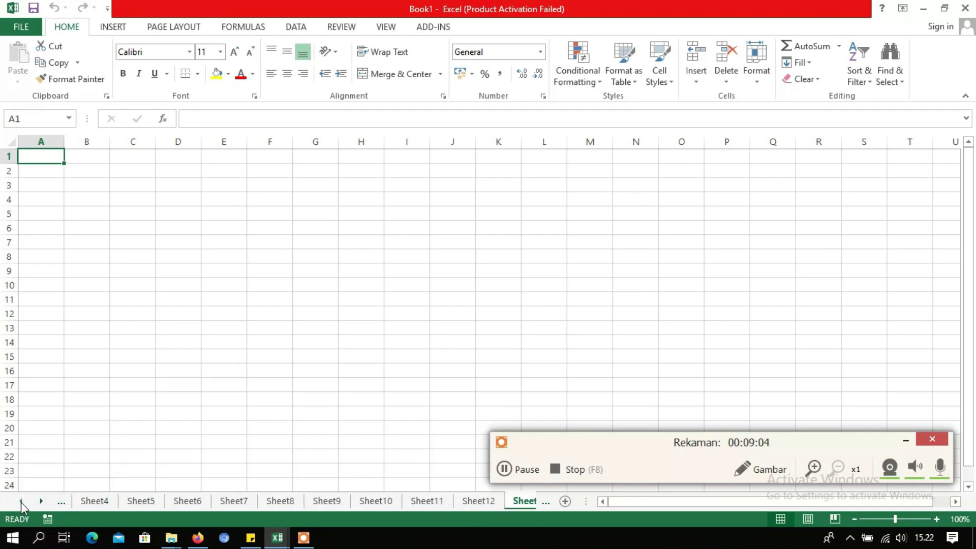
click(22, 502)
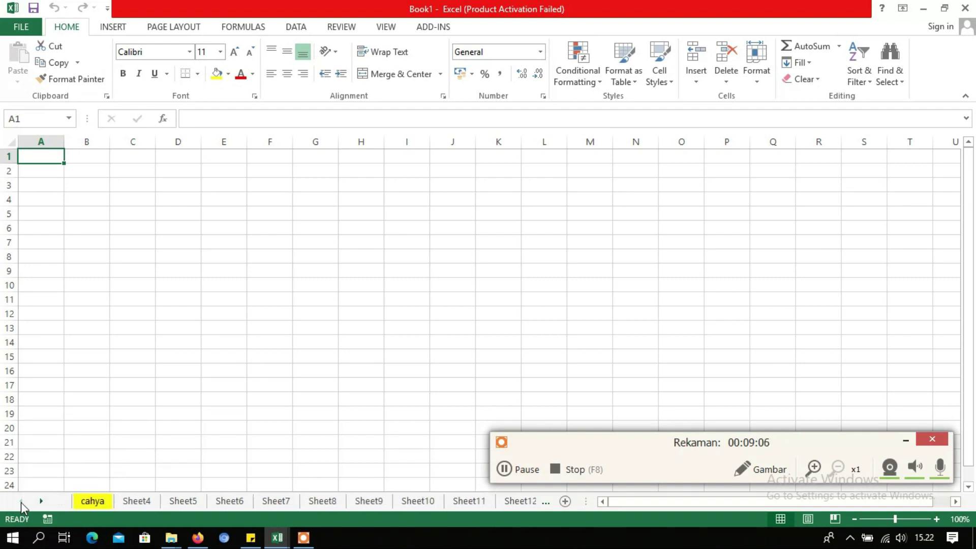
click(43, 503)
click(43, 503)
click(43, 504)
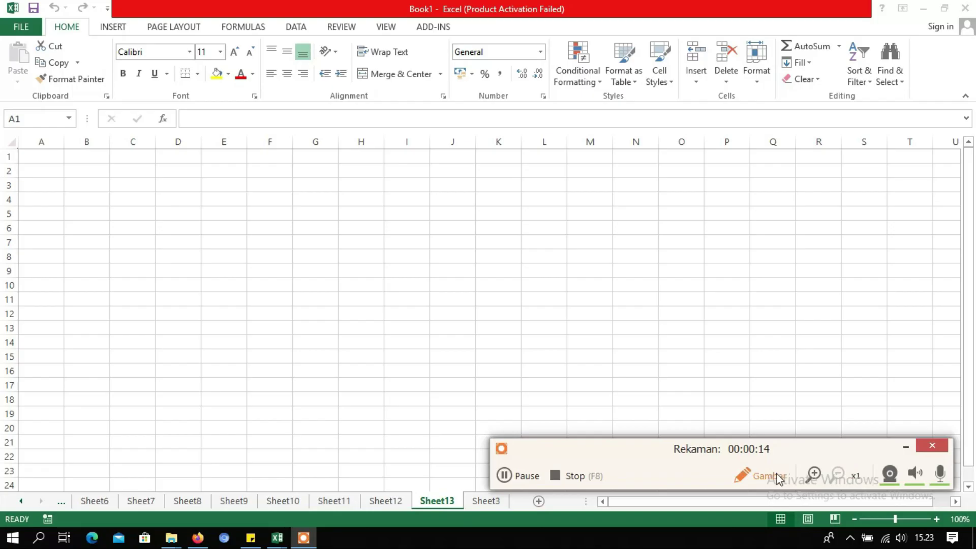
Outline the ribbon commands and the row of ribbon tab names with red rectangles, undo the outlines, and leave drawing mode.
click(768, 470)
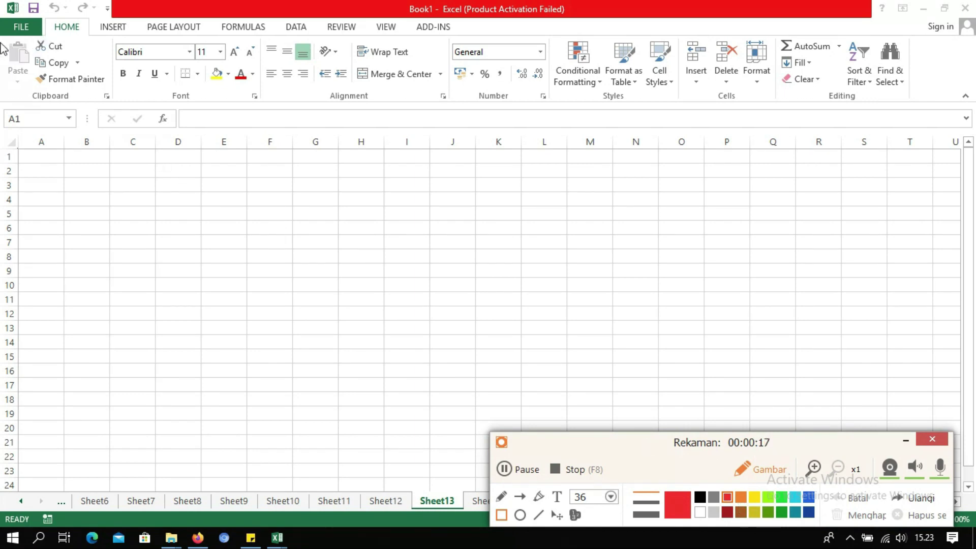
drag(2, 37, 973, 122)
mouse_move(1, 19)
mouse_down()
mouse_move(38, 32)
mouse_move(562, 38)
mouse_up()
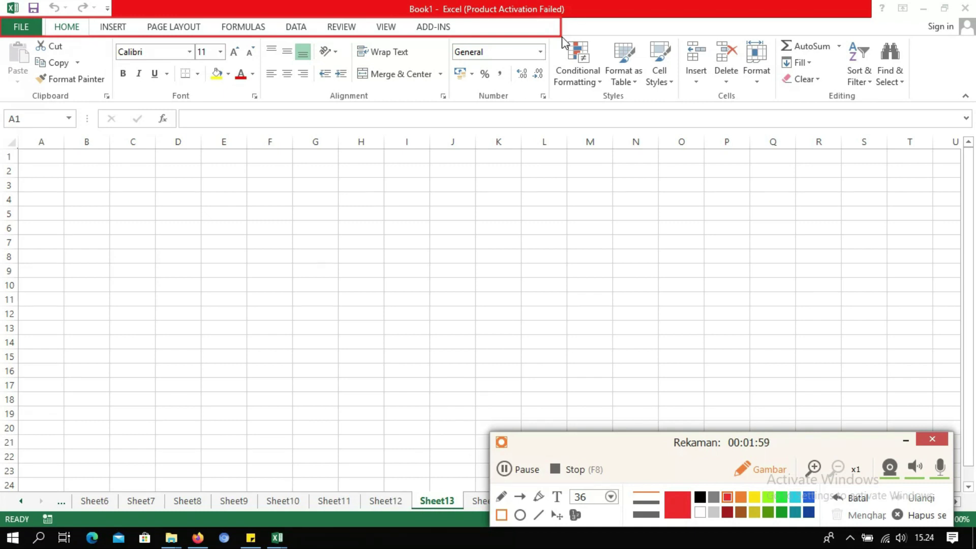
click(847, 500)
click(750, 471)
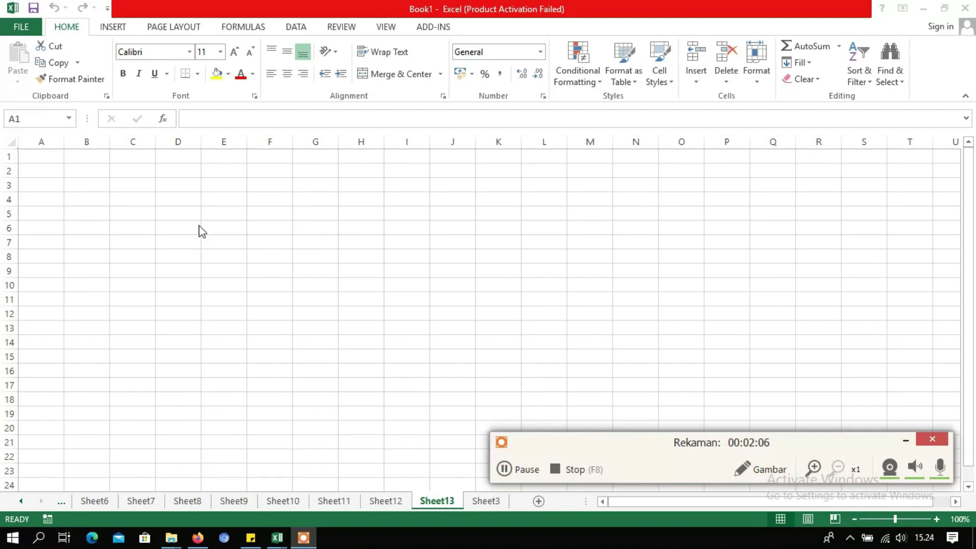
View the workbook's Info page, return to the sheet, and outline the Clipboard and Font groups with red rectangles.
click(23, 26)
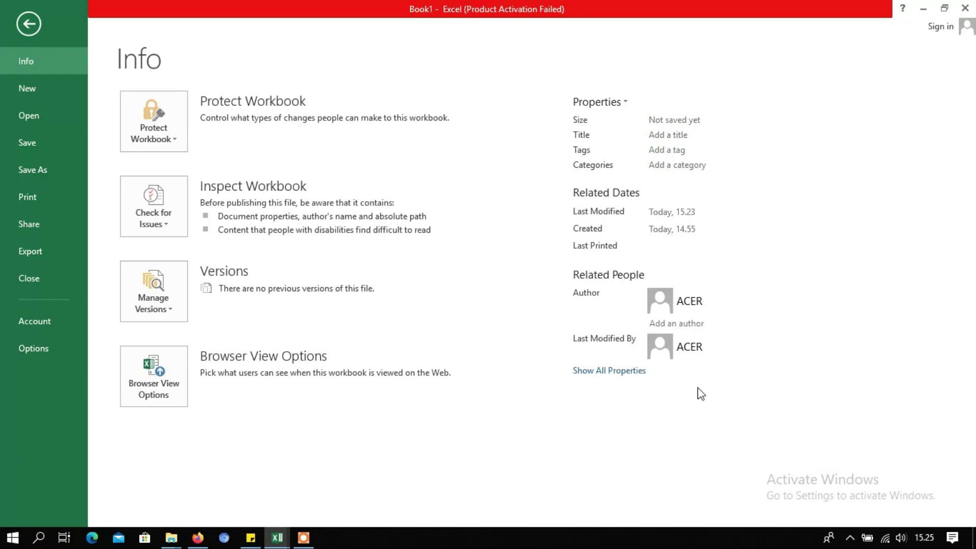
click(29, 23)
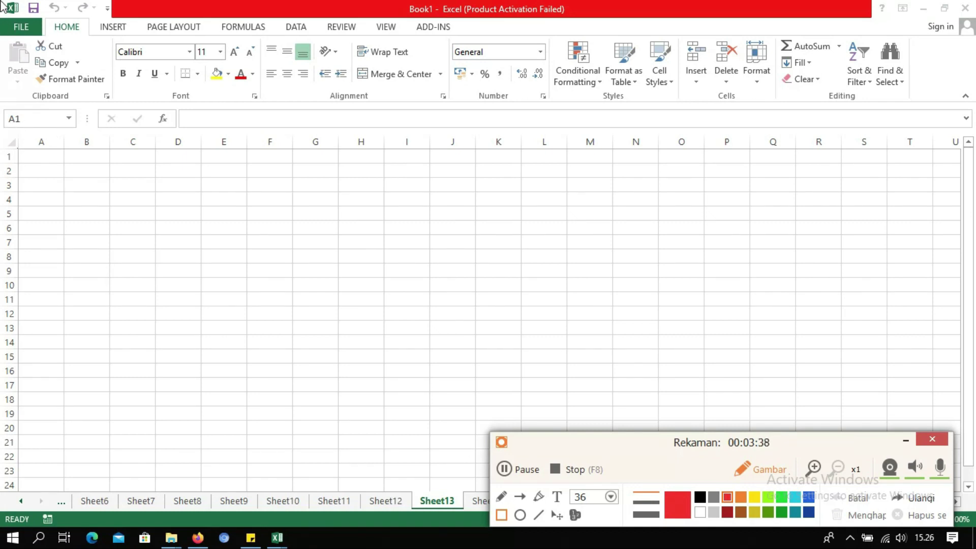
mouse_move(2, 35)
mouse_down()
mouse_move(66, 55)
mouse_move(113, 103)
mouse_up()
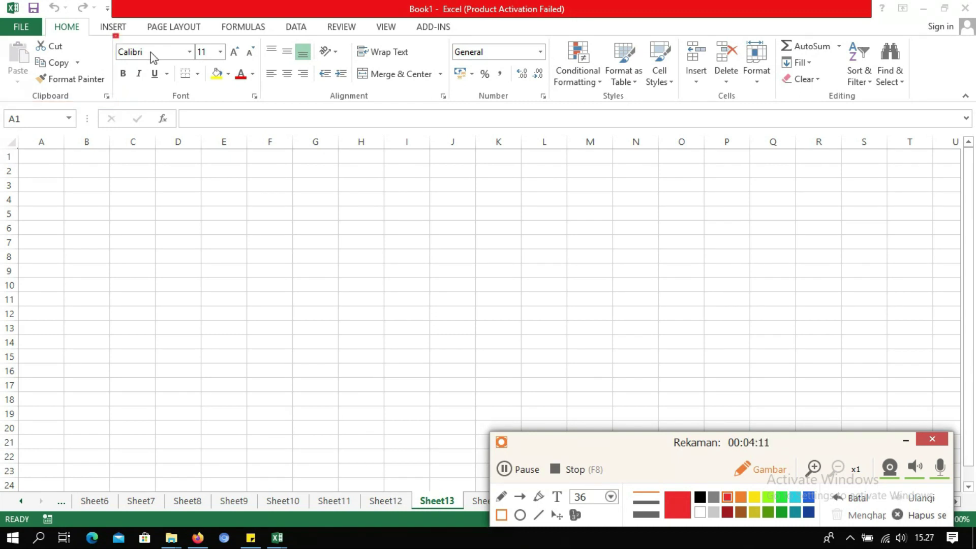
drag(113, 35, 262, 110)
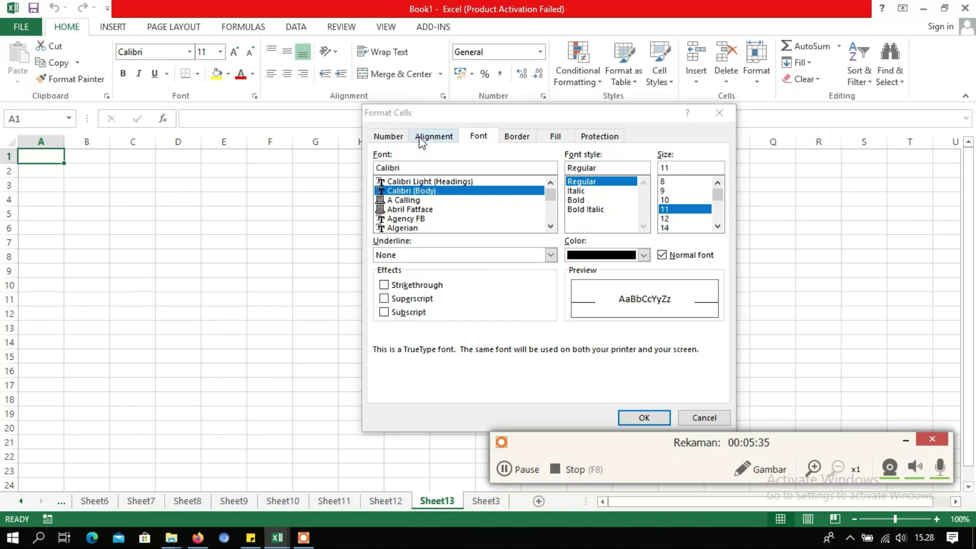
View the Alignment and Number settings in Format Cells, and outline the Styles and Cells group labels with red rectangles.
click(420, 142)
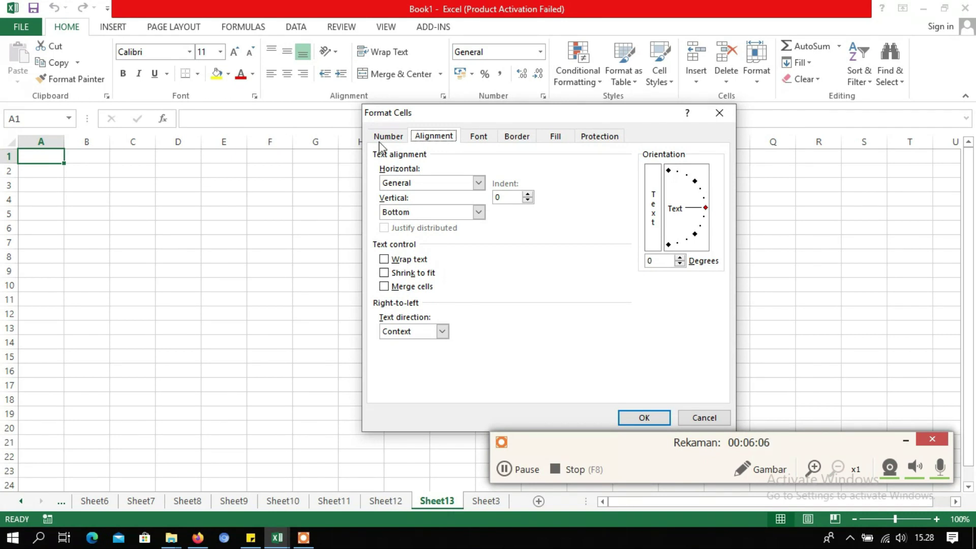
click(381, 138)
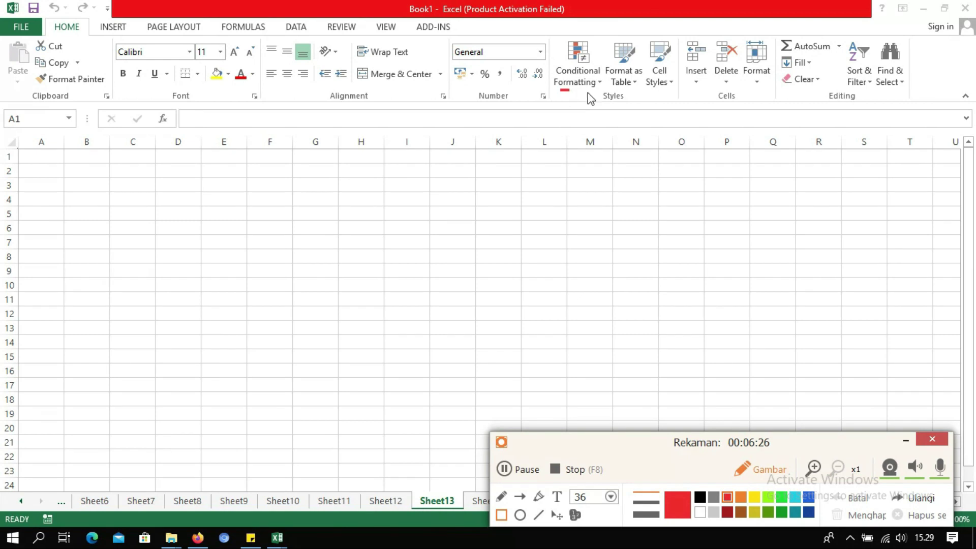
drag(564, 90, 673, 113)
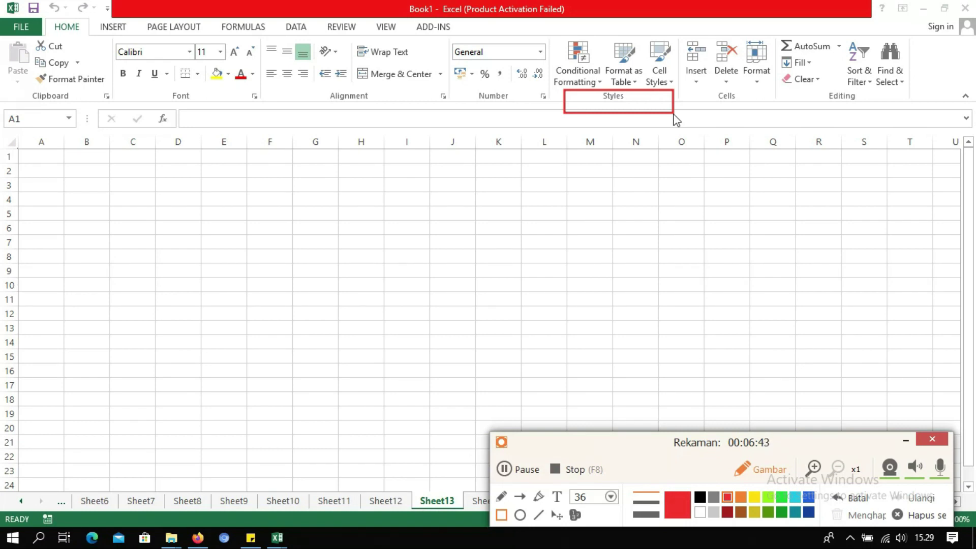
drag(682, 86, 782, 104)
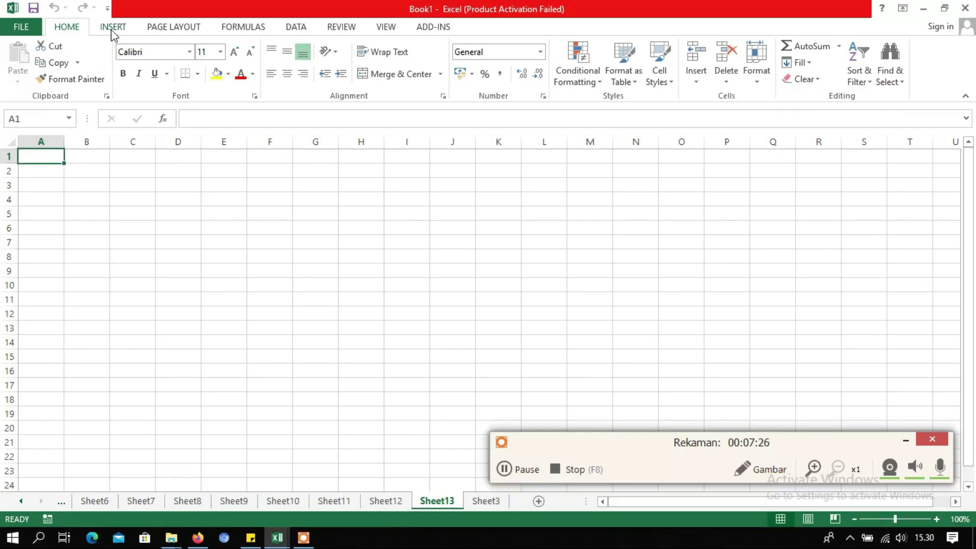
Display the Insert commands and outline the Tables, Illustrations, Apps and Charts group labels in red, one at a time.
click(113, 31)
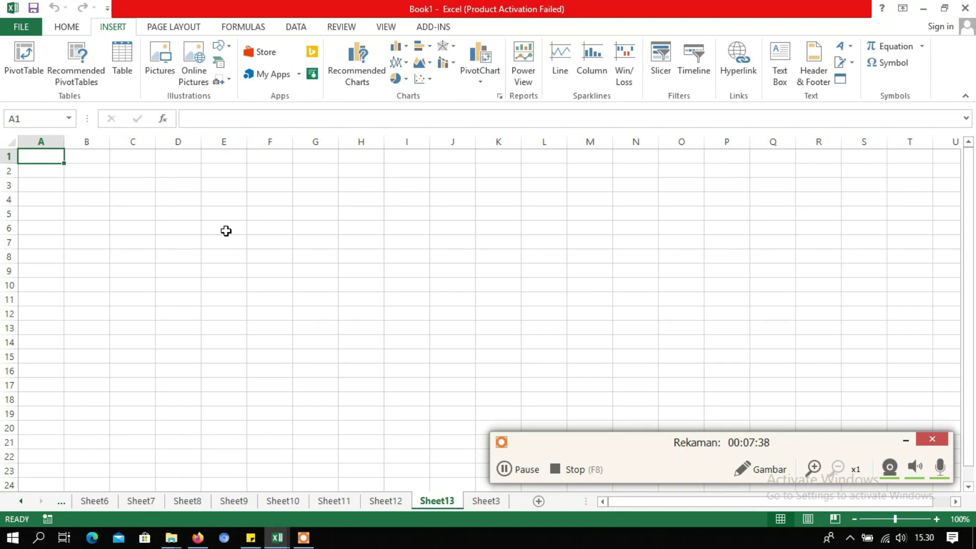
click(757, 470)
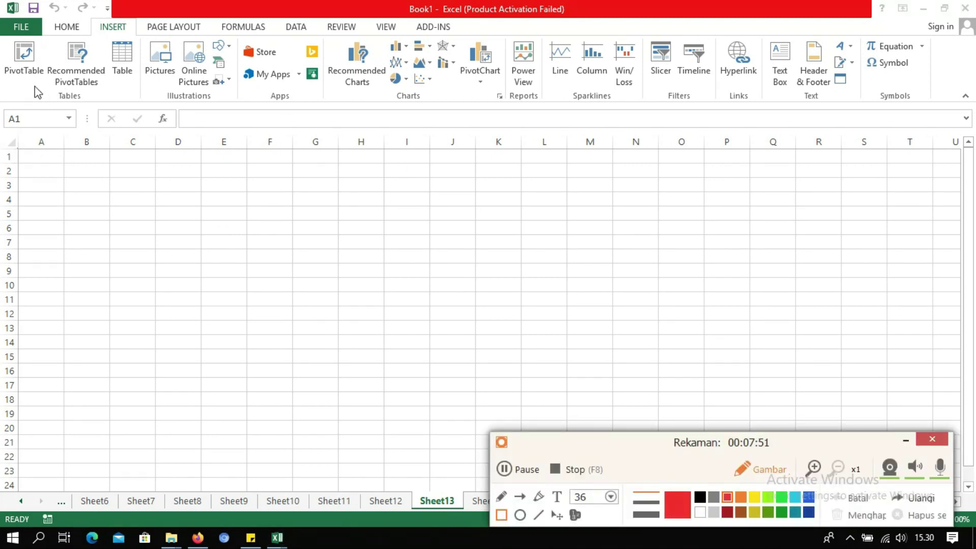
drag(34, 86, 122, 123)
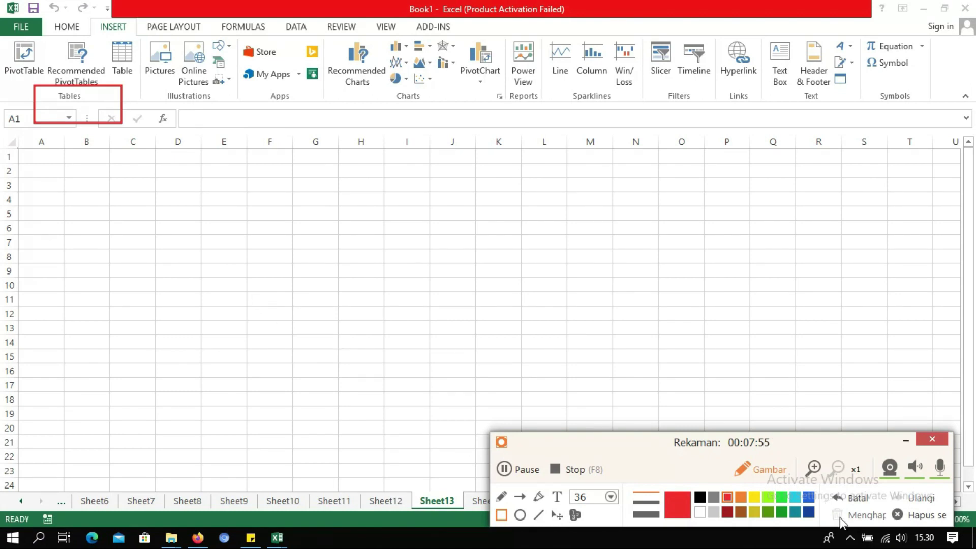
click(846, 498)
drag(154, 88, 223, 111)
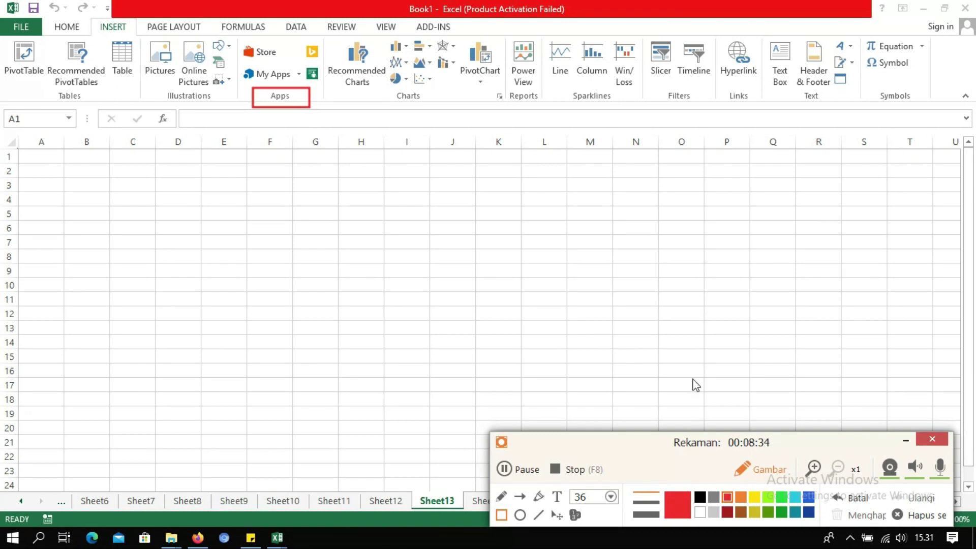
drag(369, 90, 457, 117)
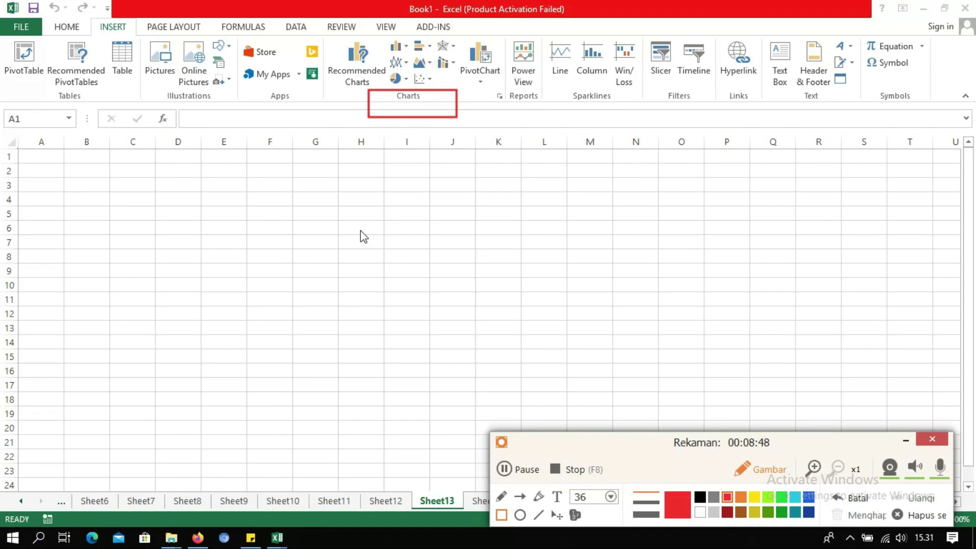
Outline the Reports, Sparklines, Filters, Links, Text and Symbols group labels in red one at a time, erasing each outline.
drag(493, 88, 555, 119)
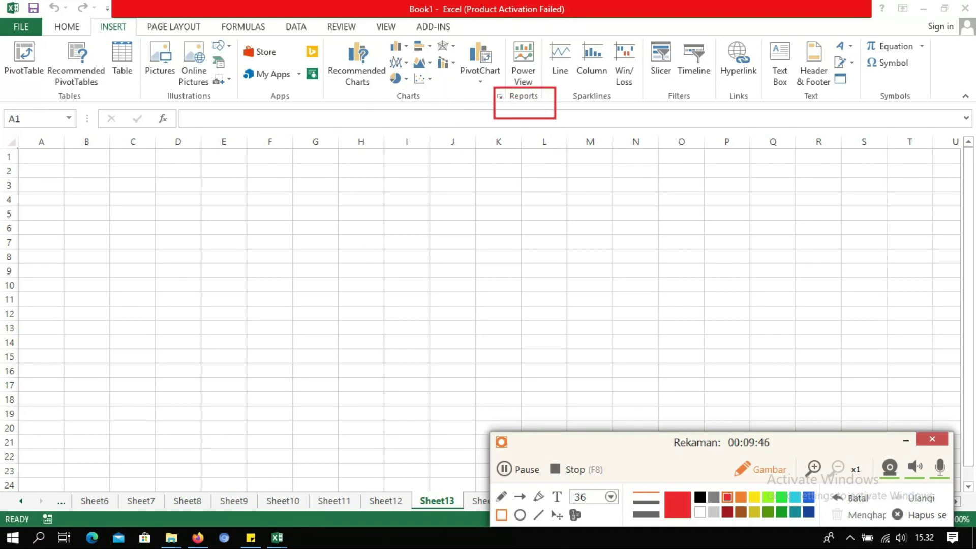
click(849, 498)
drag(550, 91, 647, 106)
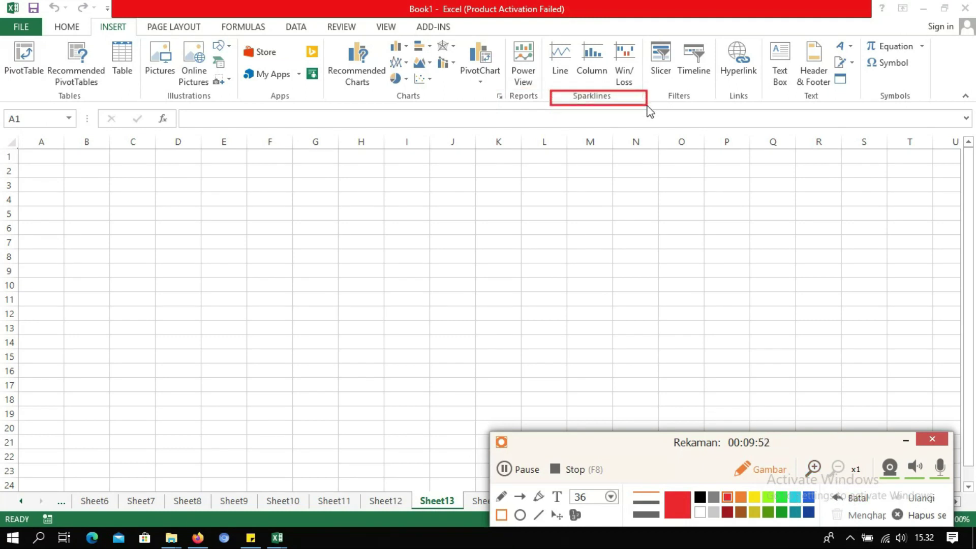
click(844, 518)
mouse_move(654, 85)
mouse_down()
mouse_move(720, 108)
mouse_move(764, 109)
mouse_up()
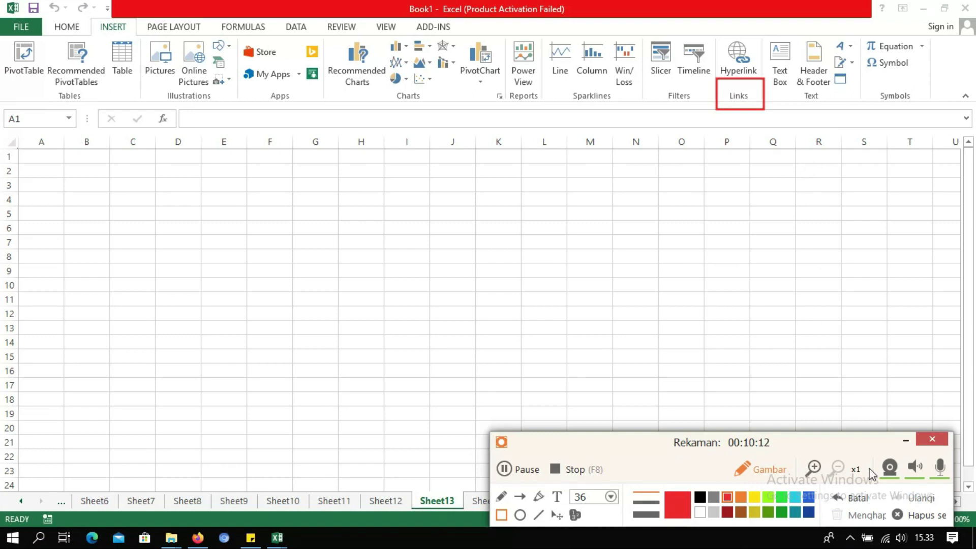
drag(769, 89, 861, 109)
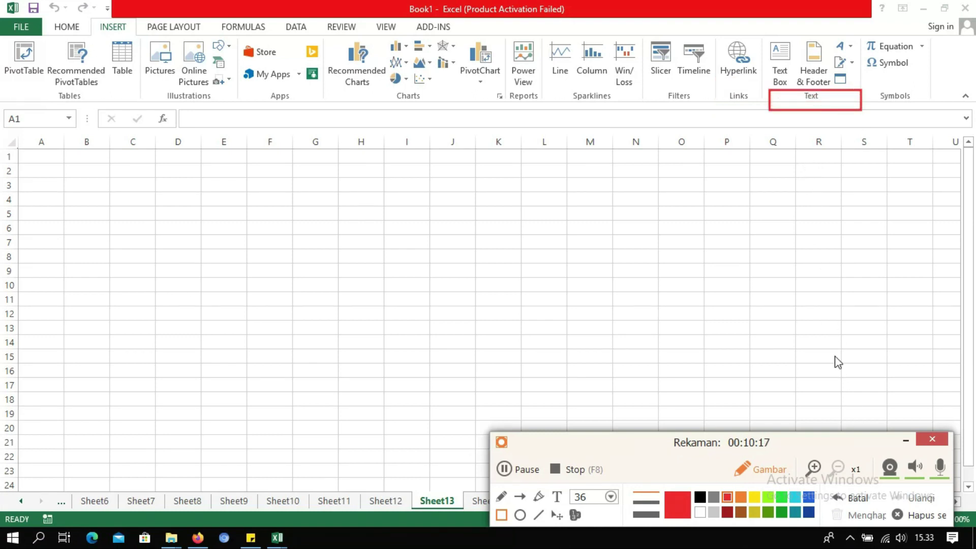
click(897, 515)
drag(869, 84, 927, 109)
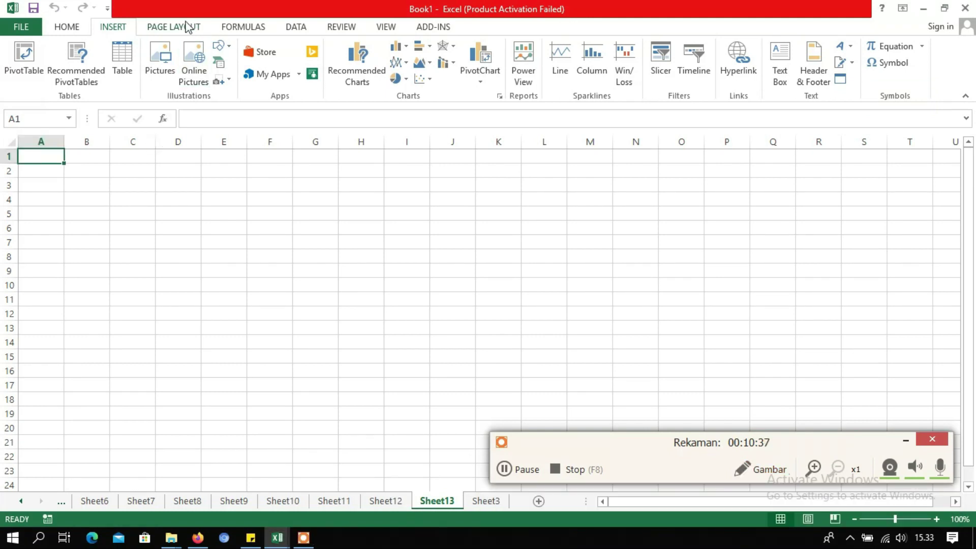
Display the Page Layout commands and outline the Themes, Page Setup, Scale to Fit and Sheet Options group labels in red, erasing each outline.
click(188, 27)
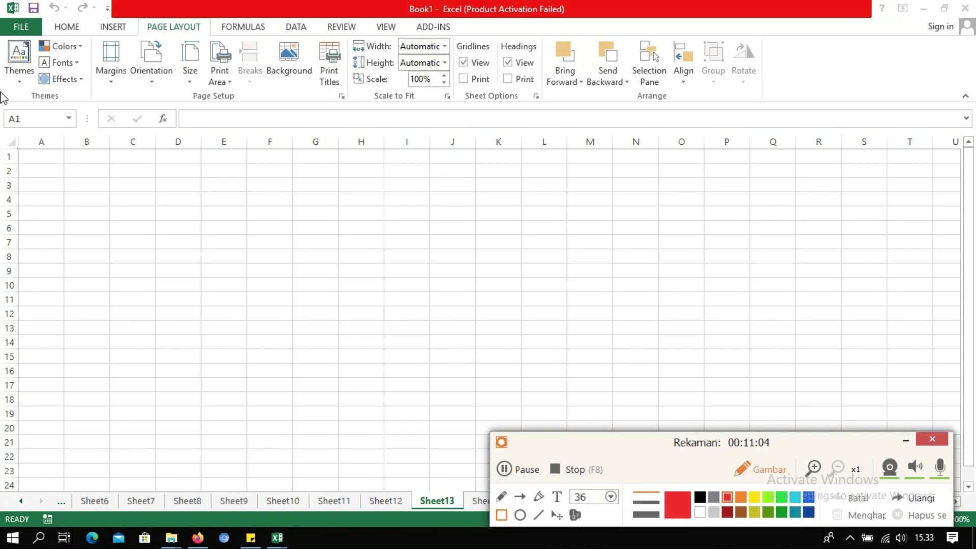
drag(8, 91, 84, 113)
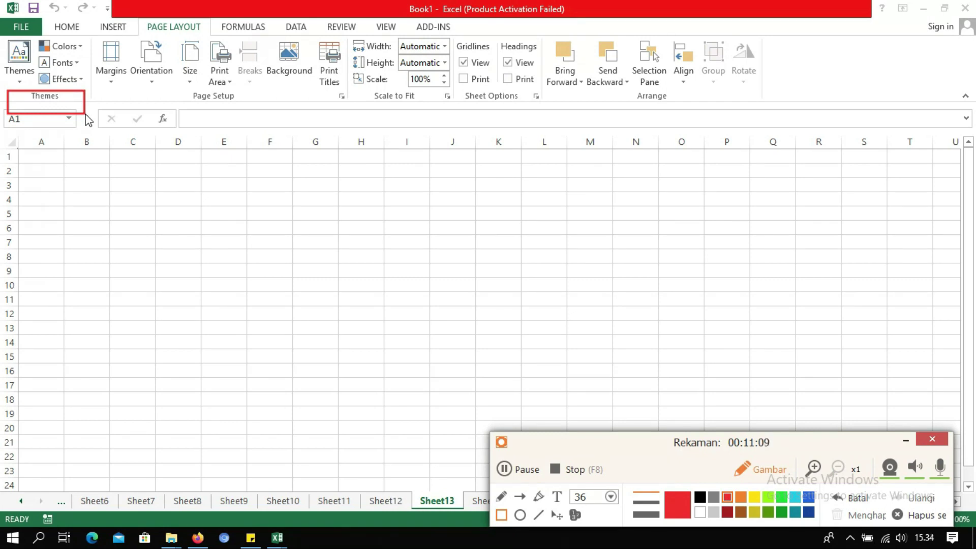
mouse_move(131, 91)
mouse_down()
mouse_move(148, 104)
mouse_move(331, 116)
mouse_up()
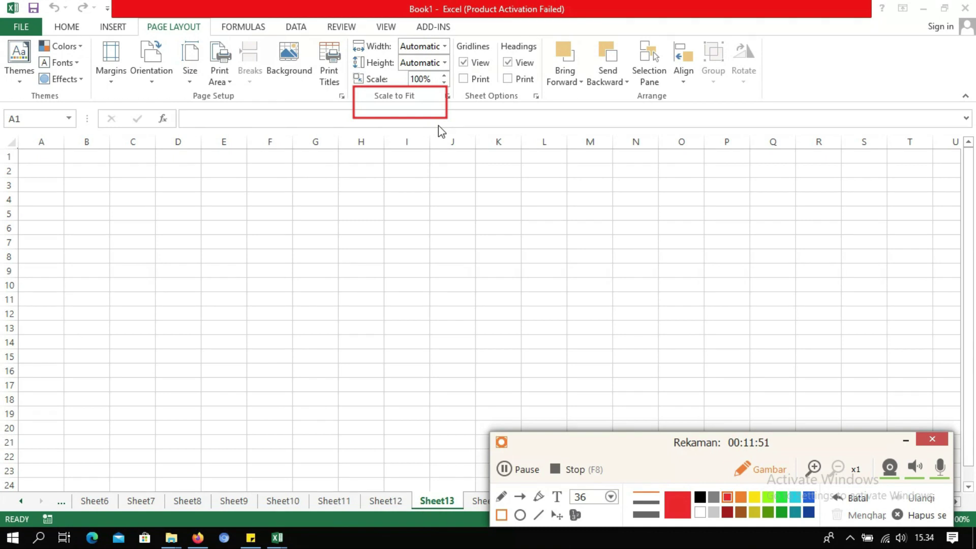
key(ctrl+z)
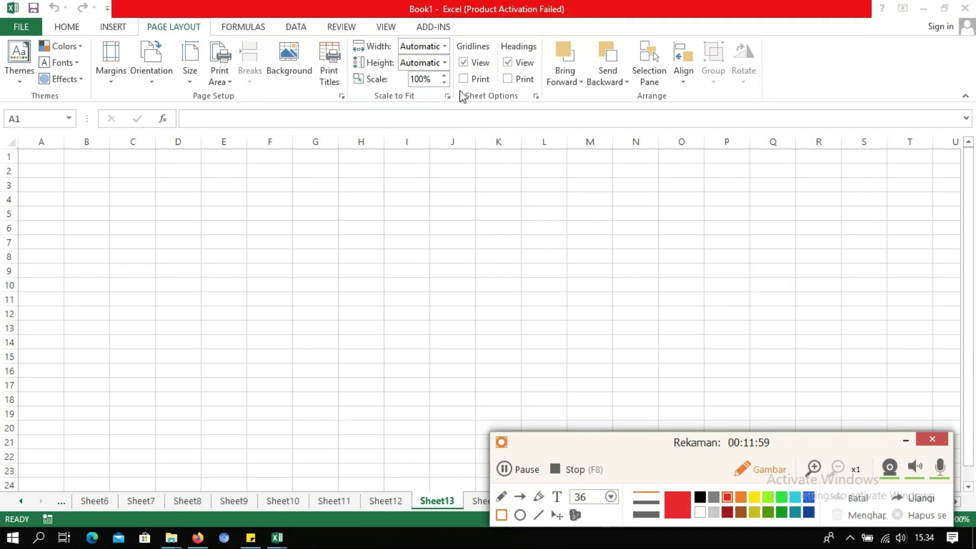
drag(457, 86, 542, 111)
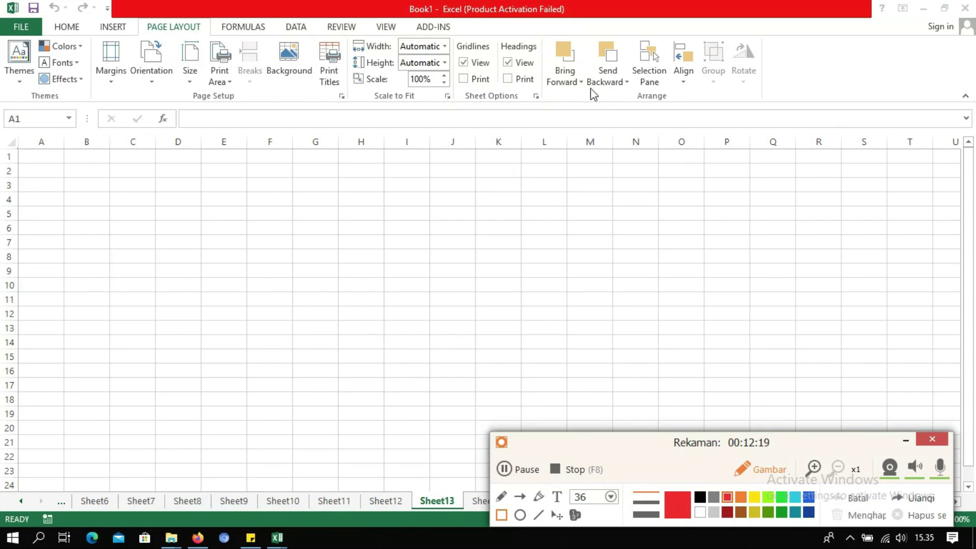
Outline the Arrange group label in red, display the Formulas commands, and outline the Function Library, Defined Names, Formula Auditing and Calculation group labels.
drag(589, 88, 720, 117)
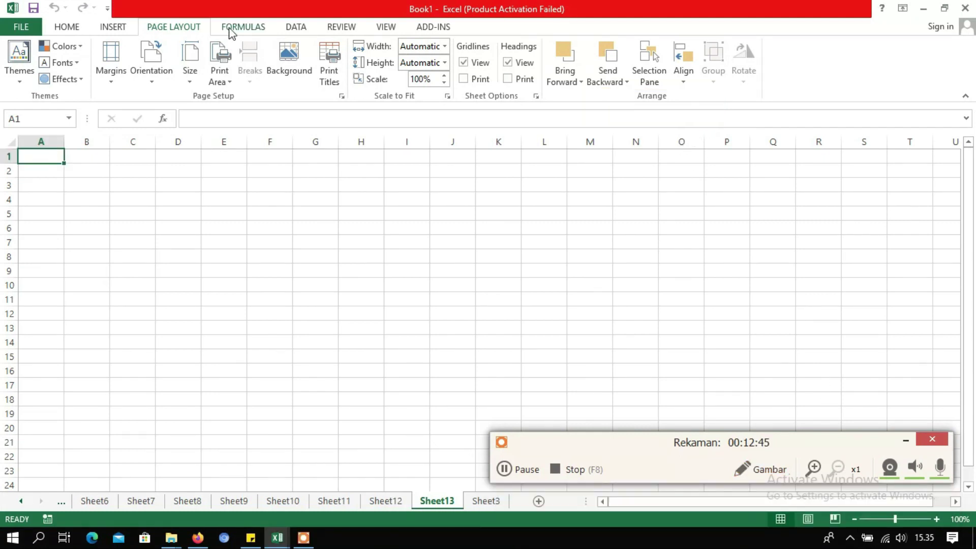
click(231, 34)
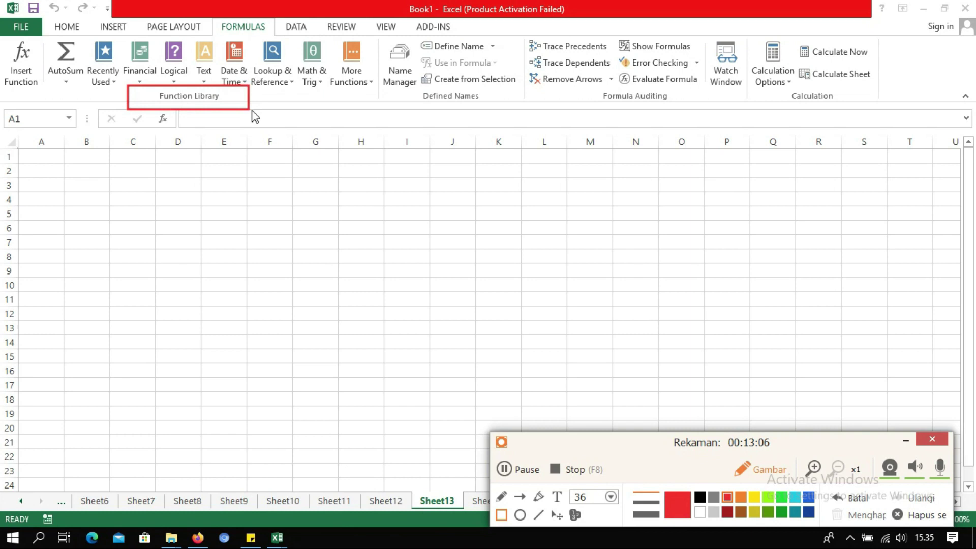
drag(252, 111, 253, 112)
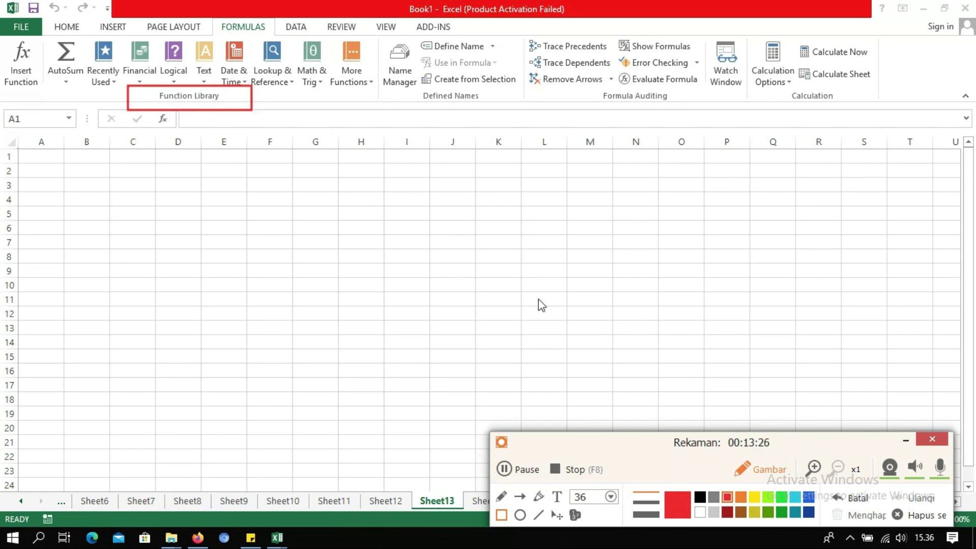
drag(408, 90, 507, 102)
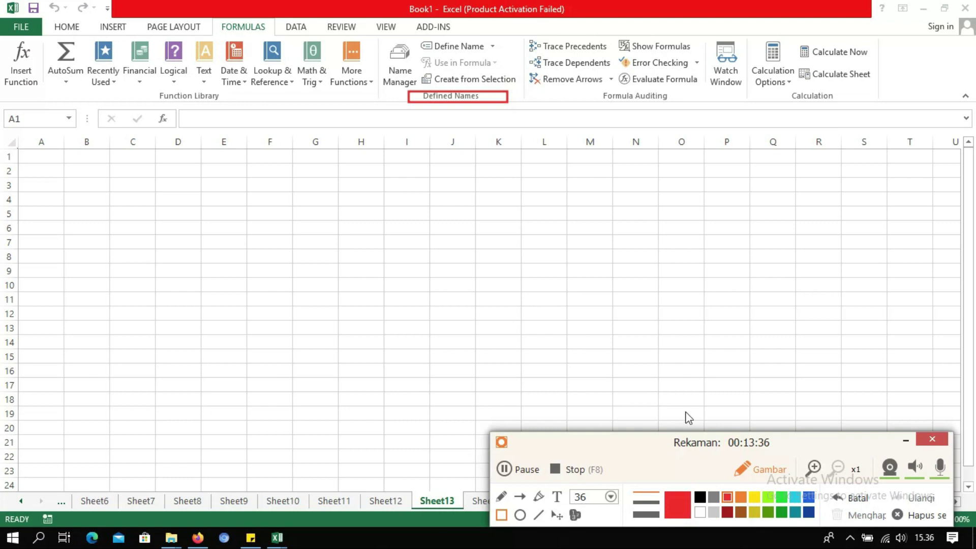
drag(583, 91, 694, 106)
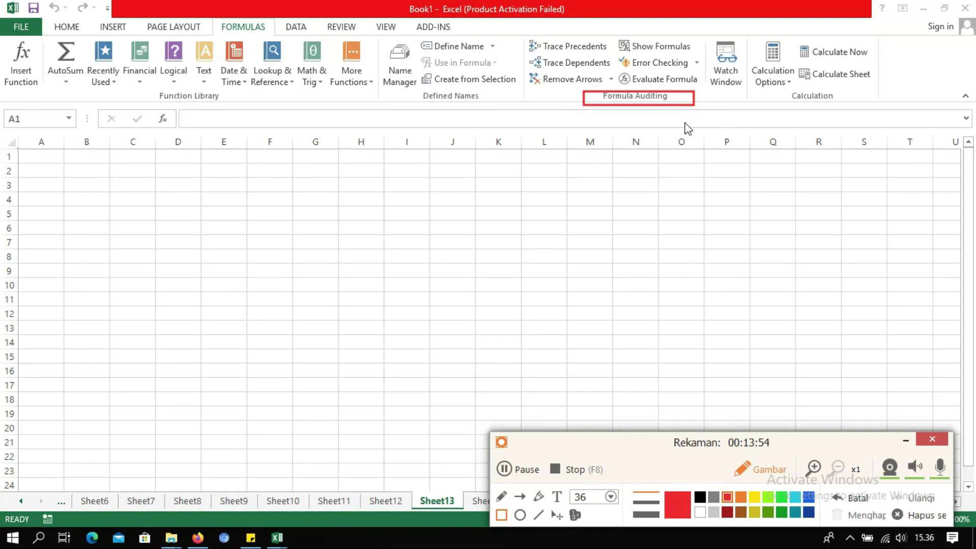
mouse_move(769, 90)
mouse_down()
mouse_move(828, 95)
mouse_move(859, 117)
mouse_up()
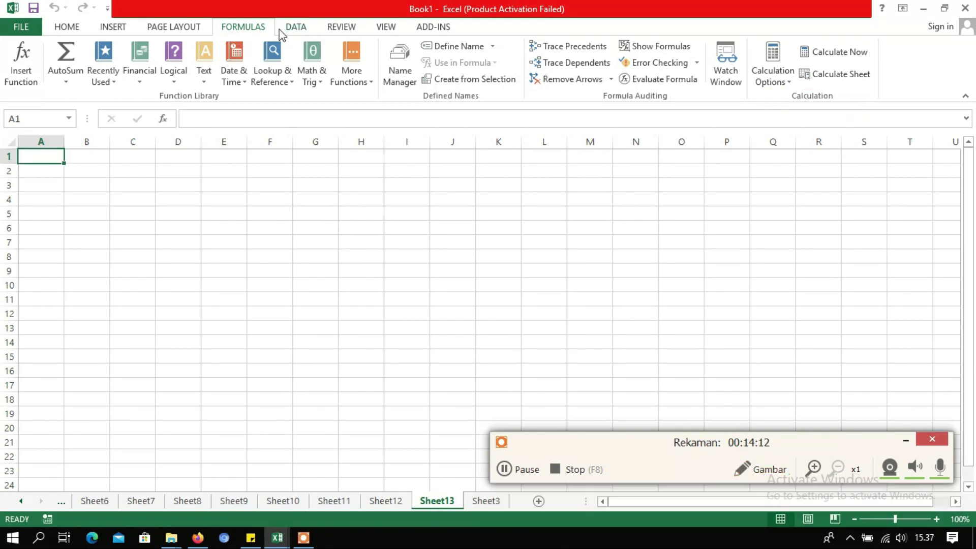
Display the Data commands and outline the Get External Data, Connections, Sort & Filter, Data Tools and Outline group labels in red, one at a time.
click(284, 32)
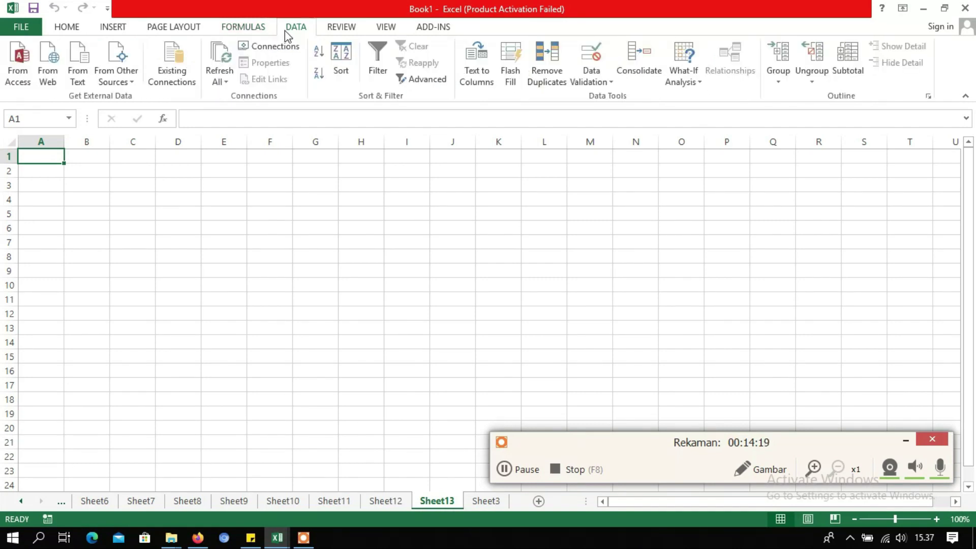
click(737, 464)
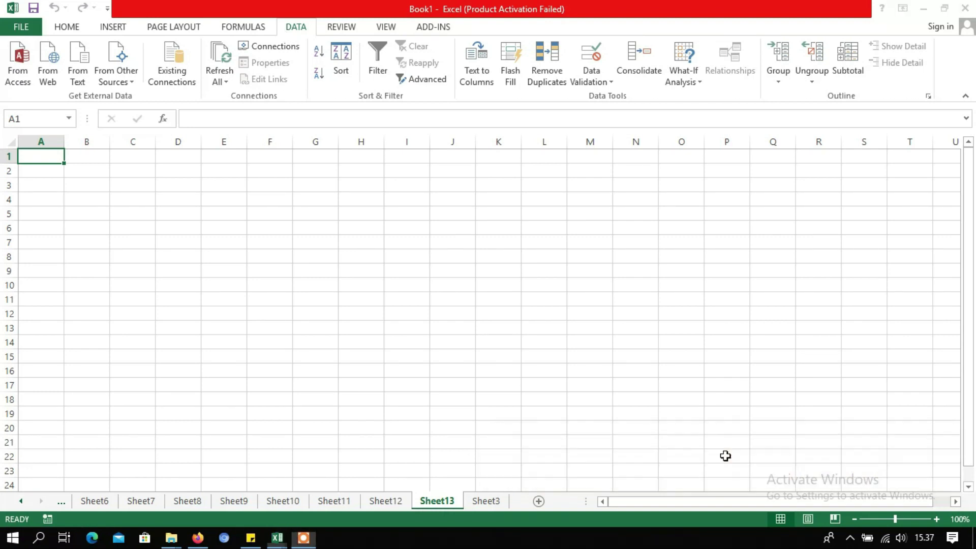
drag(1, 88, 189, 113)
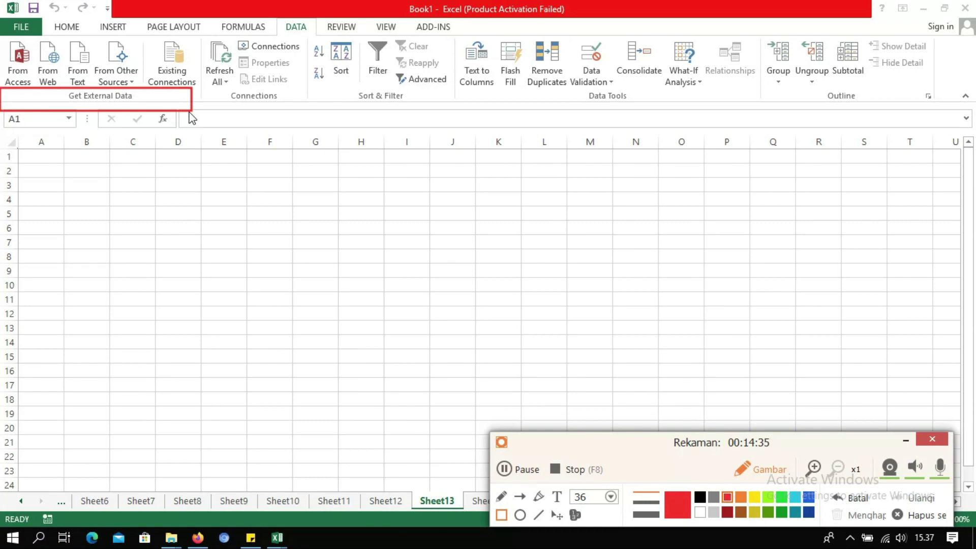
drag(200, 90, 312, 106)
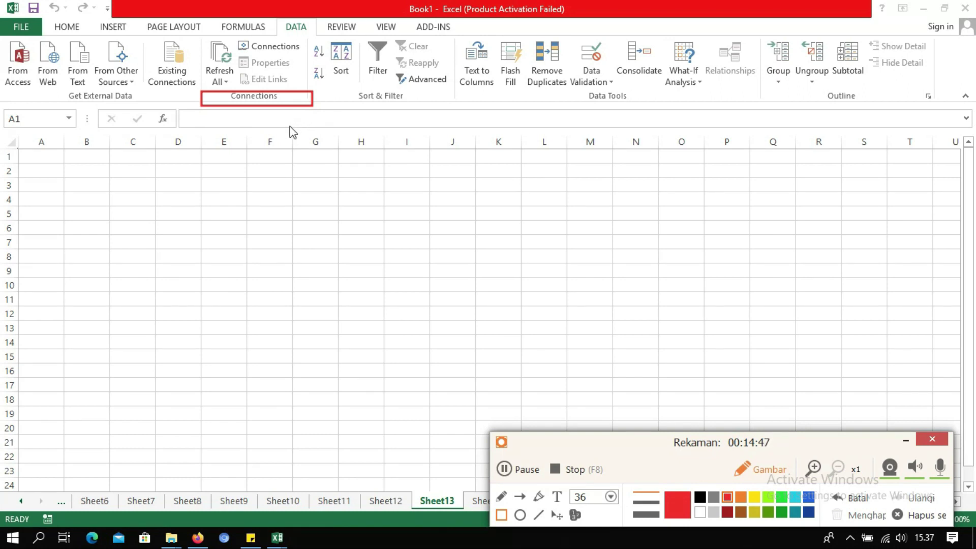
drag(324, 88, 431, 106)
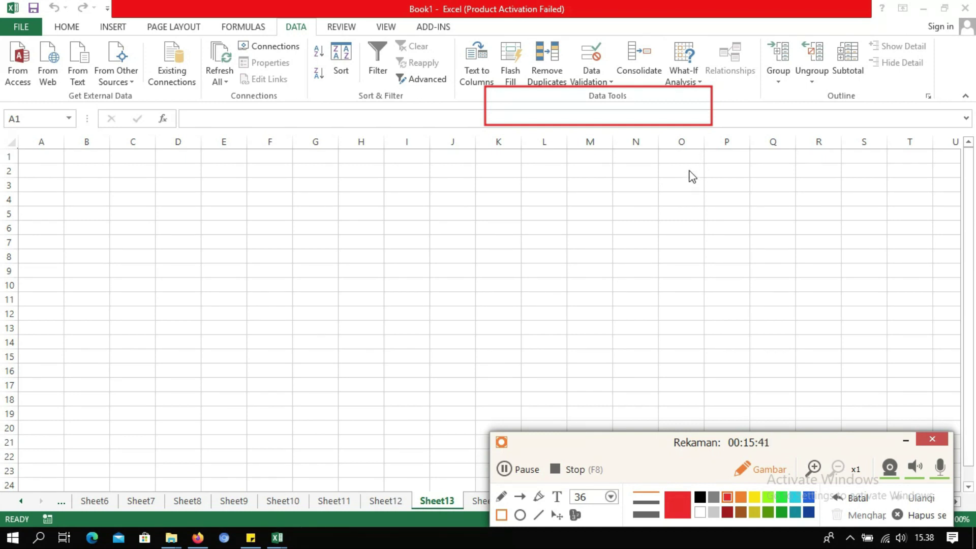
drag(786, 88, 905, 120)
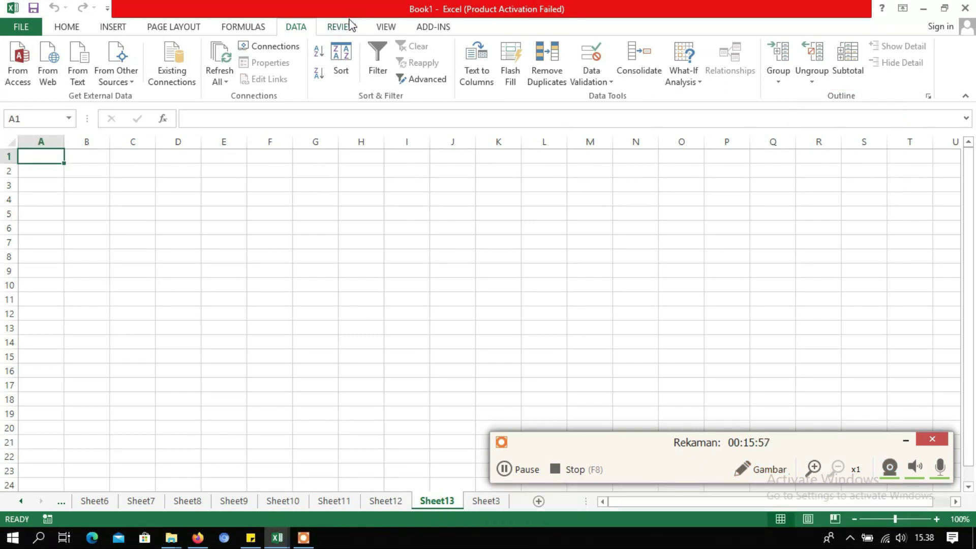
Display the Review commands and outline the Proofing and Language group labels in red, erasing the first outline before drawing the second.
click(348, 30)
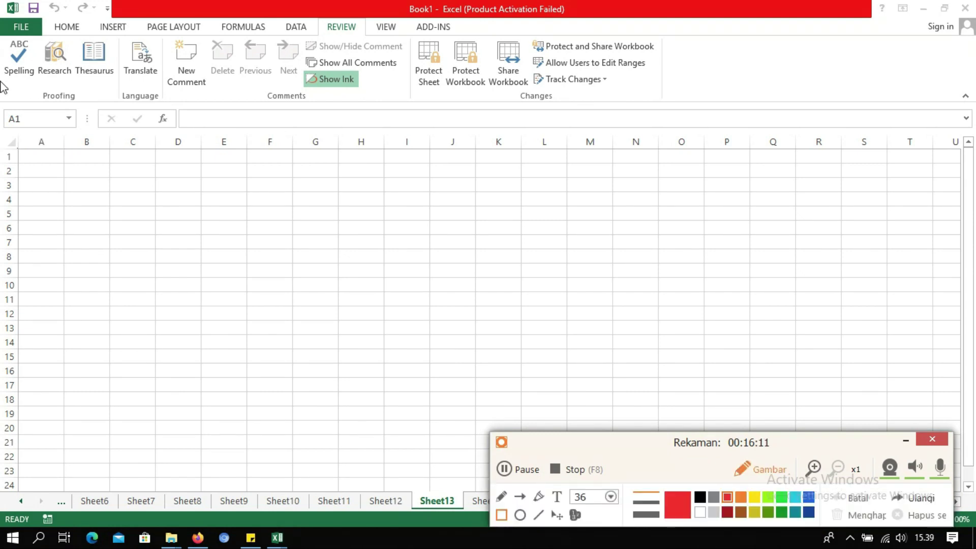
drag(2, 81, 115, 114)
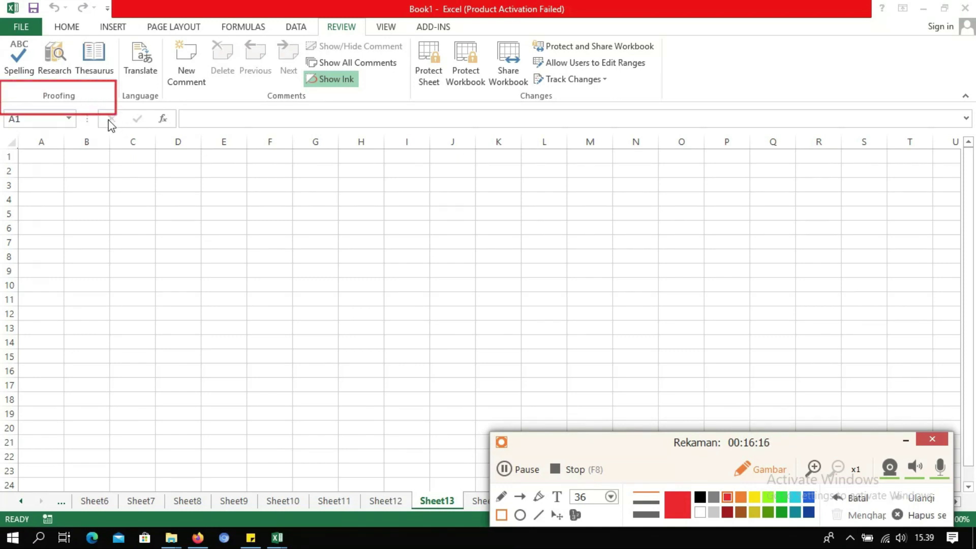
click(832, 499)
drag(113, 91, 200, 113)
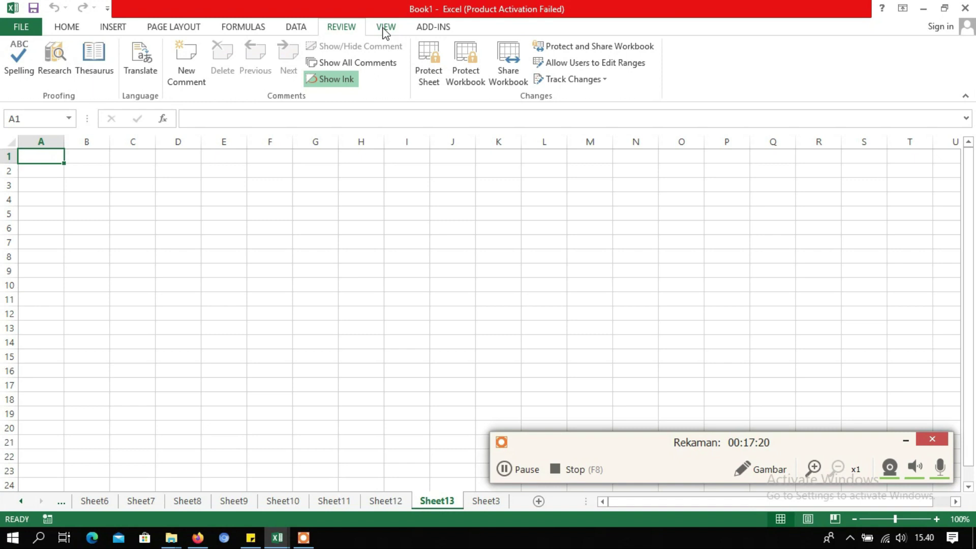
Display the View commands and outline the Workbook Views, Show, Zoom, Window and Macros group labels in red, one at a time.
click(385, 27)
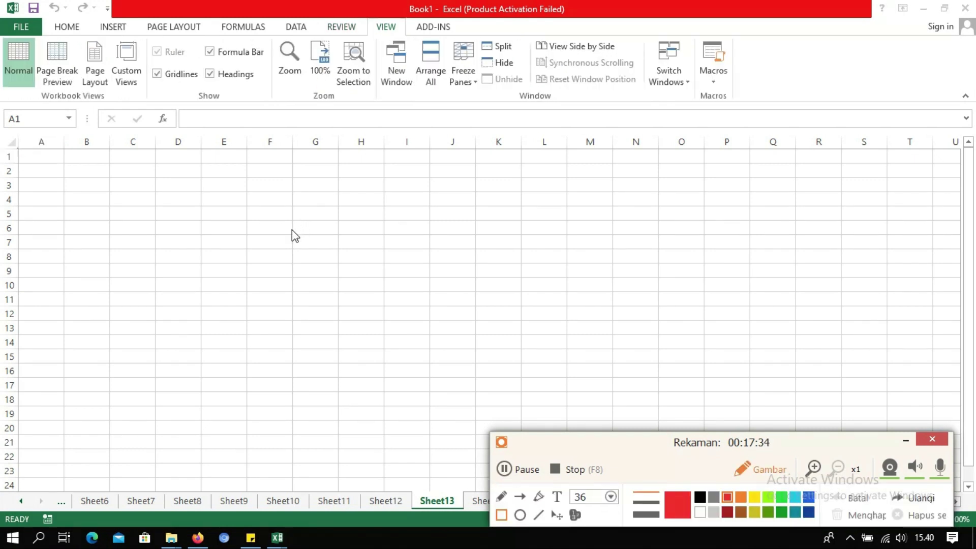
mouse_move(20, 80)
mouse_down()
mouse_move(37, 95)
mouse_move(129, 121)
mouse_up()
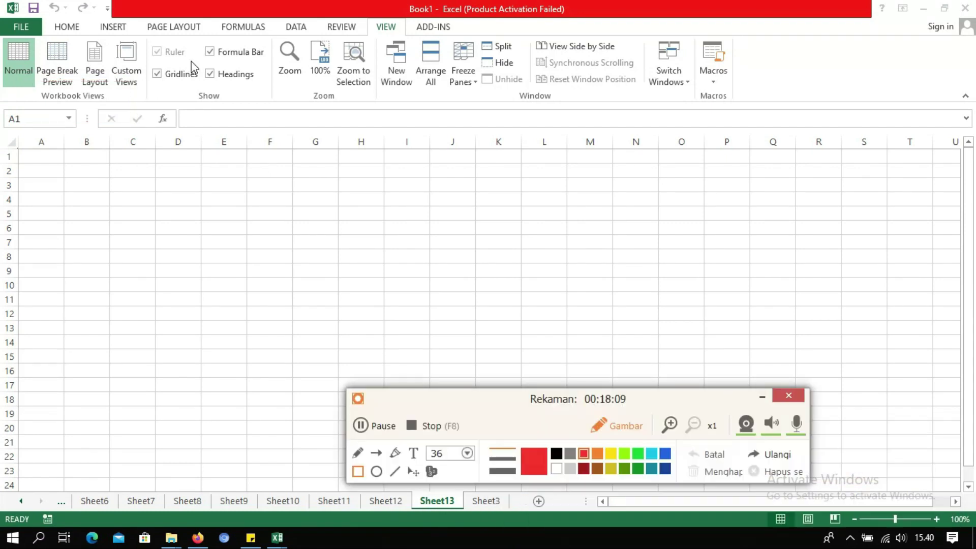
drag(179, 85, 272, 129)
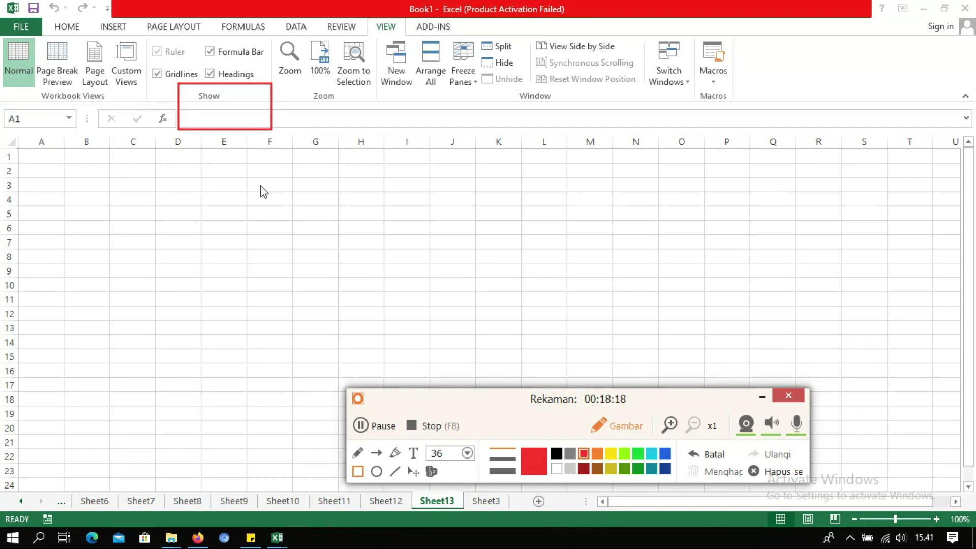
key(ctrl+z)
drag(295, 82, 374, 107)
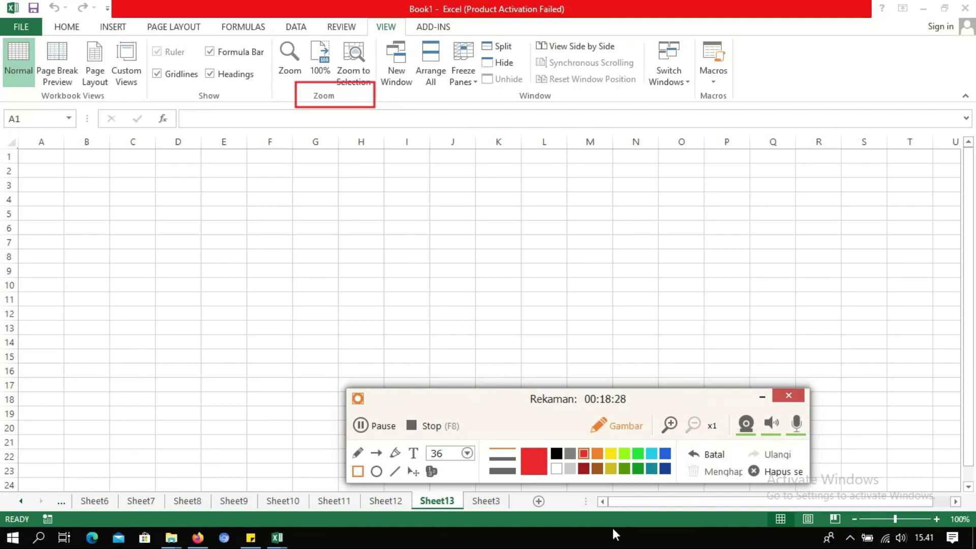
click(708, 453)
drag(478, 81, 584, 110)
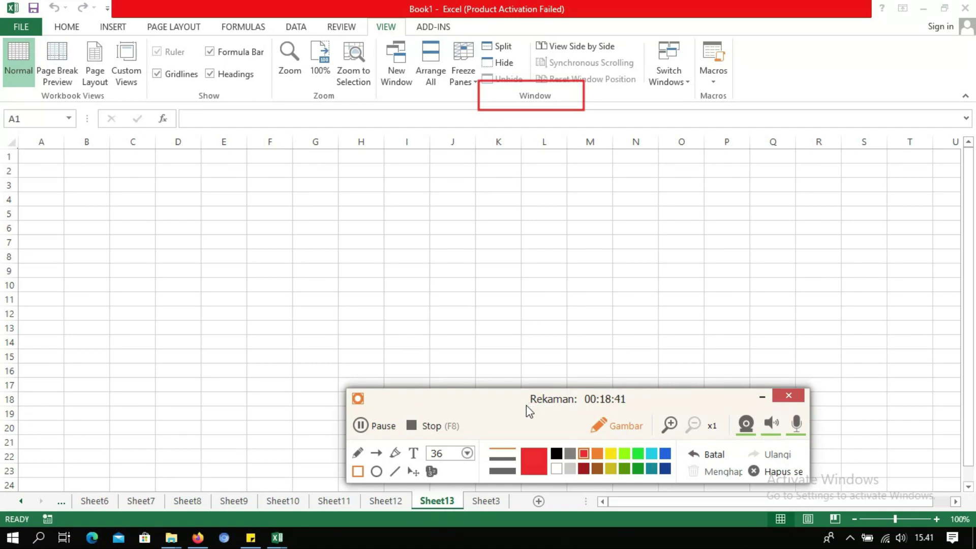
drag(681, 80, 748, 107)
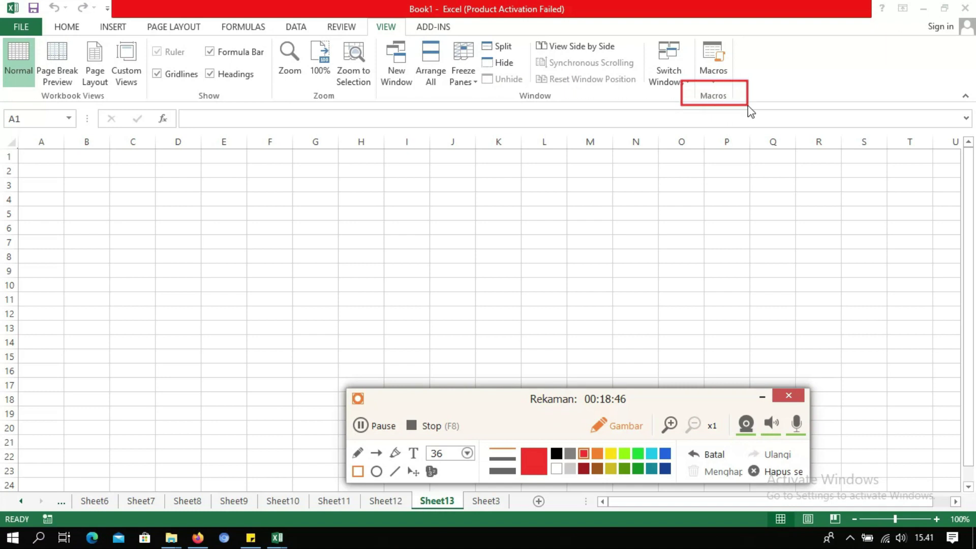
click(433, 26)
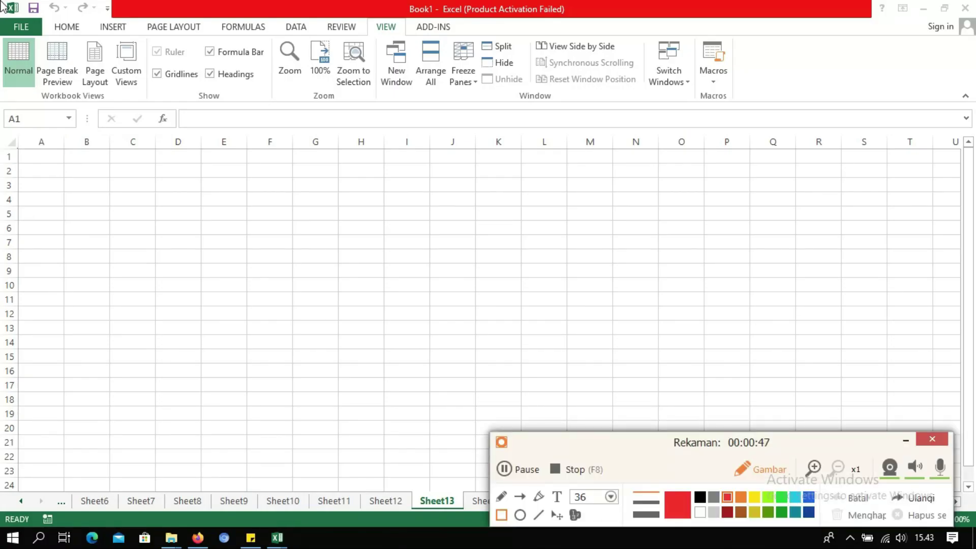
Outline the Quick Access Toolbar area in red and set the ribbon display to Show Tabs and Commands.
mouse_move(2, 2)
mouse_down()
mouse_move(54, 15)
mouse_move(119, 52)
mouse_up()
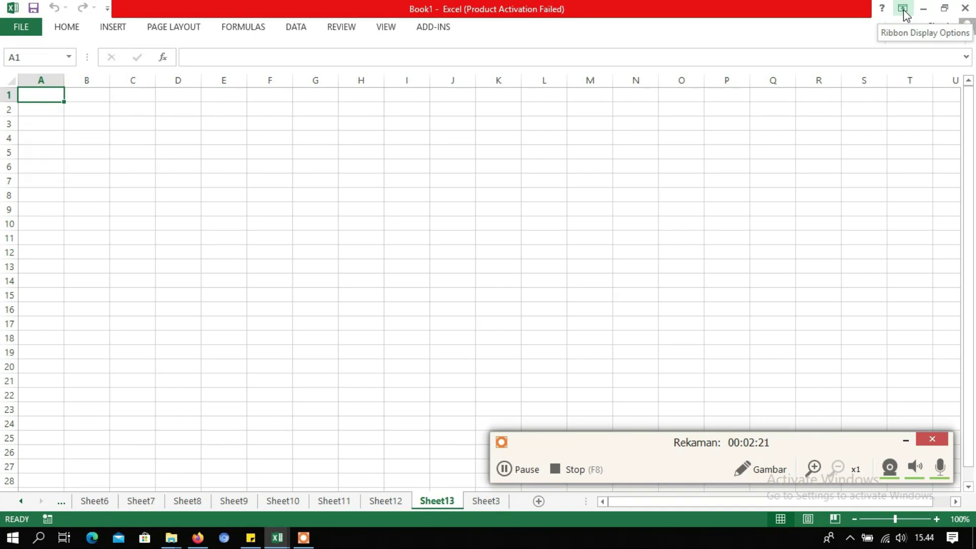
click(903, 12)
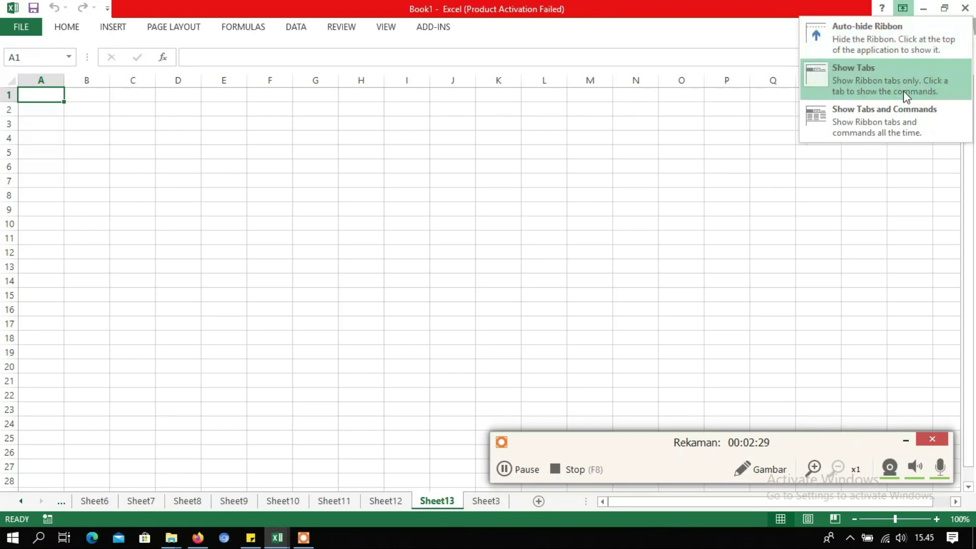
click(887, 126)
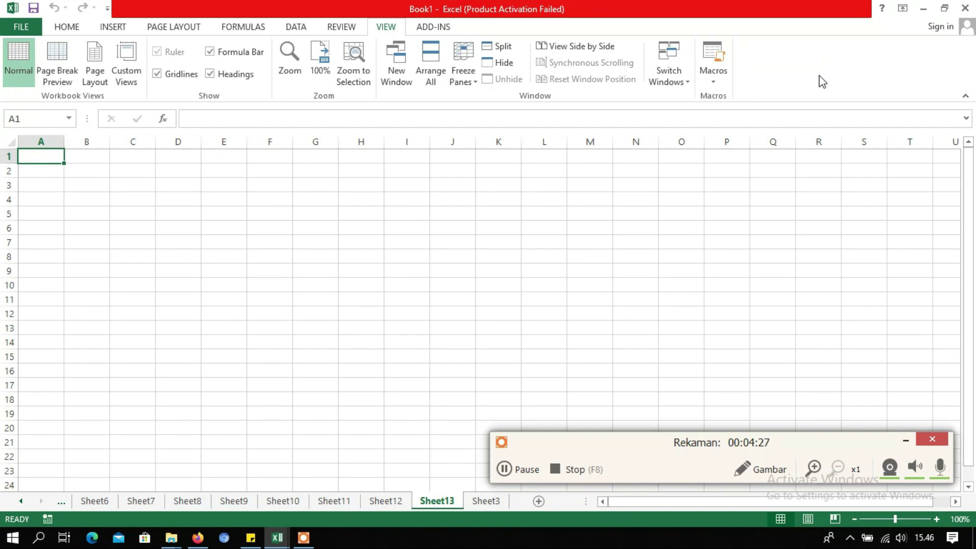
Collapse the ribbon and choose Show Tabs as the ribbon display option.
right_click(819, 78)
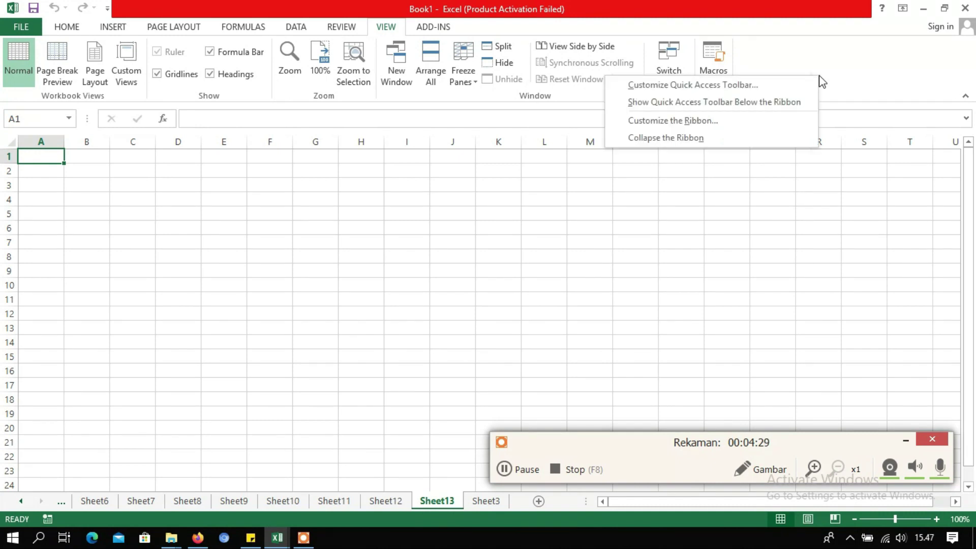
click(785, 143)
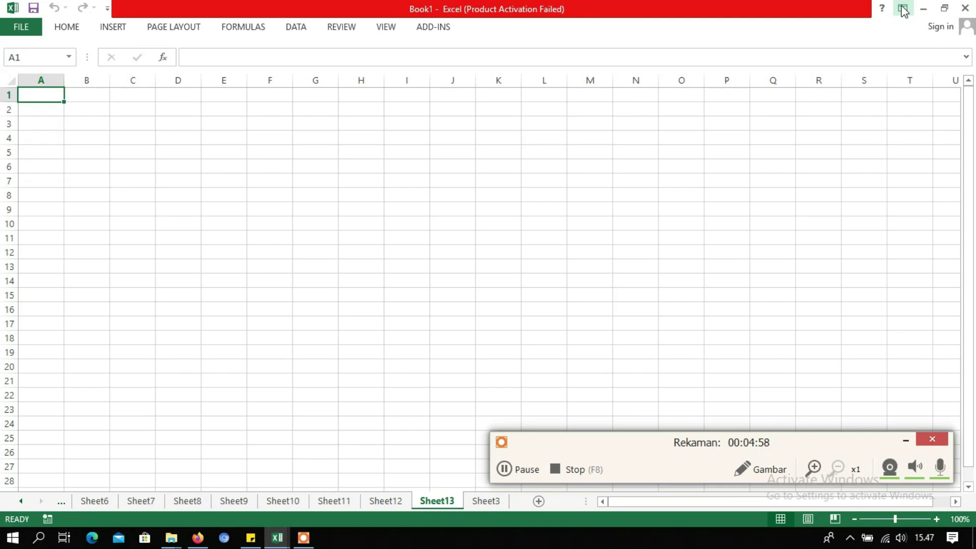
click(903, 9)
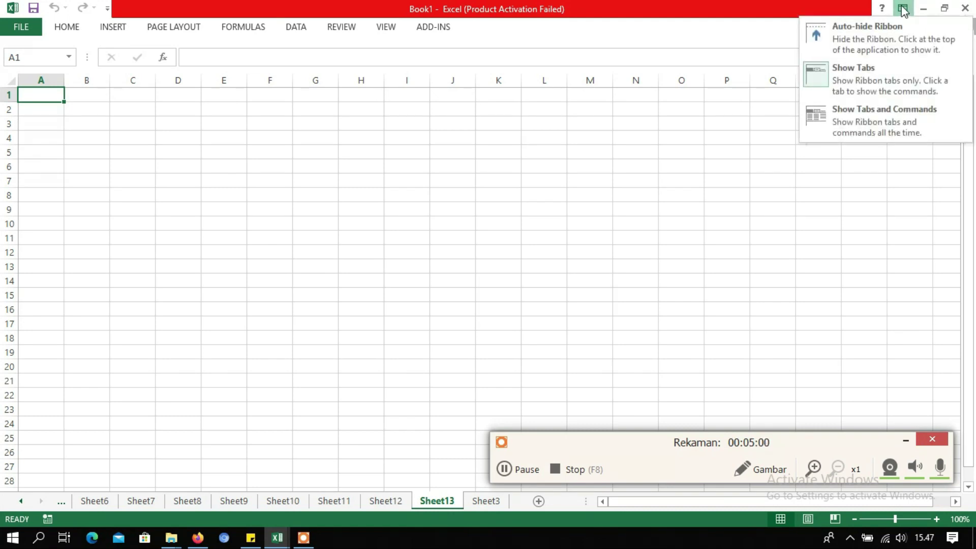
click(878, 90)
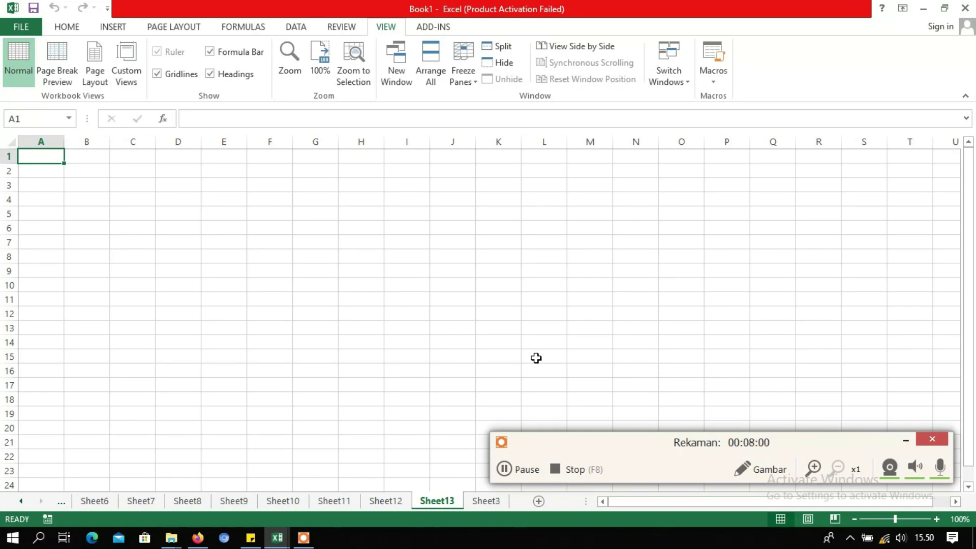
Set the ribbon display to Auto-hide Ribbon and reveal the hidden ribbon again.
click(900, 11)
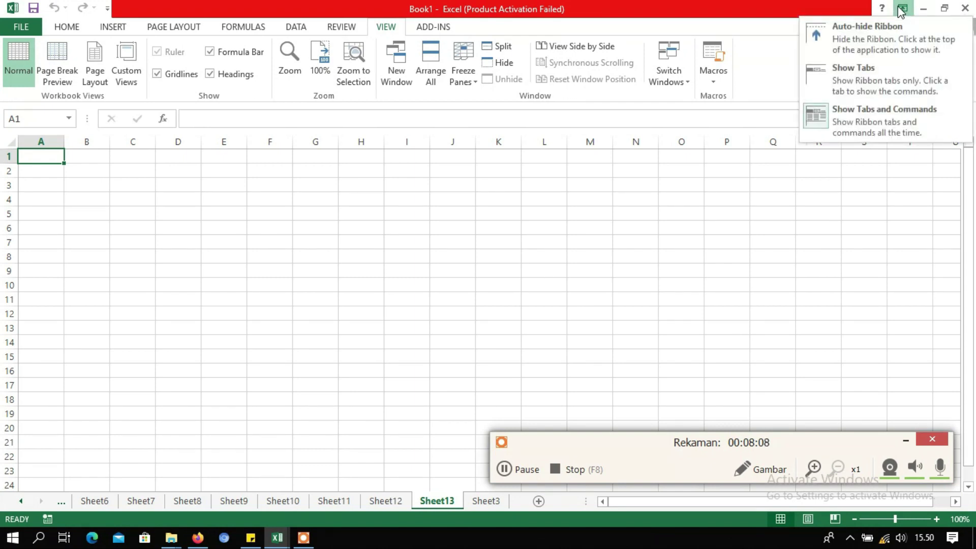
click(895, 38)
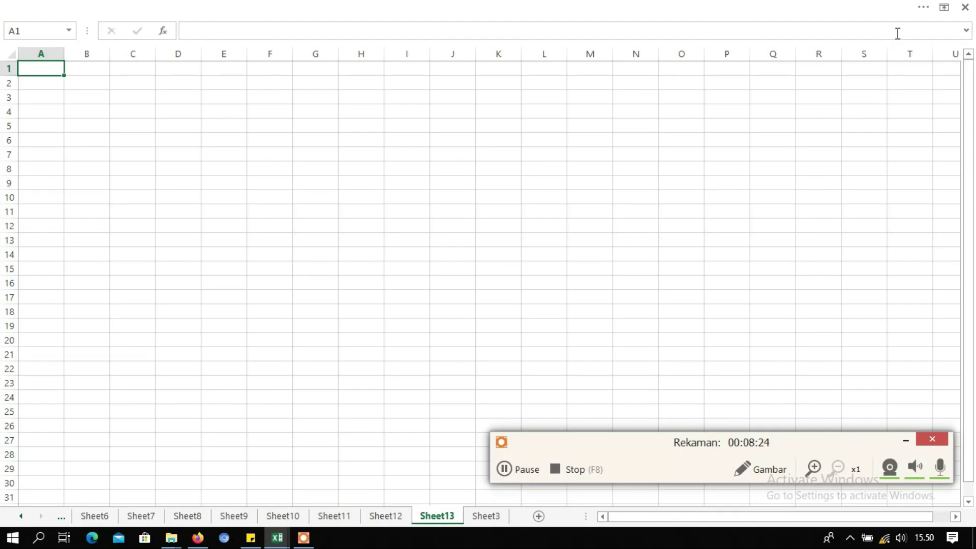
click(728, 6)
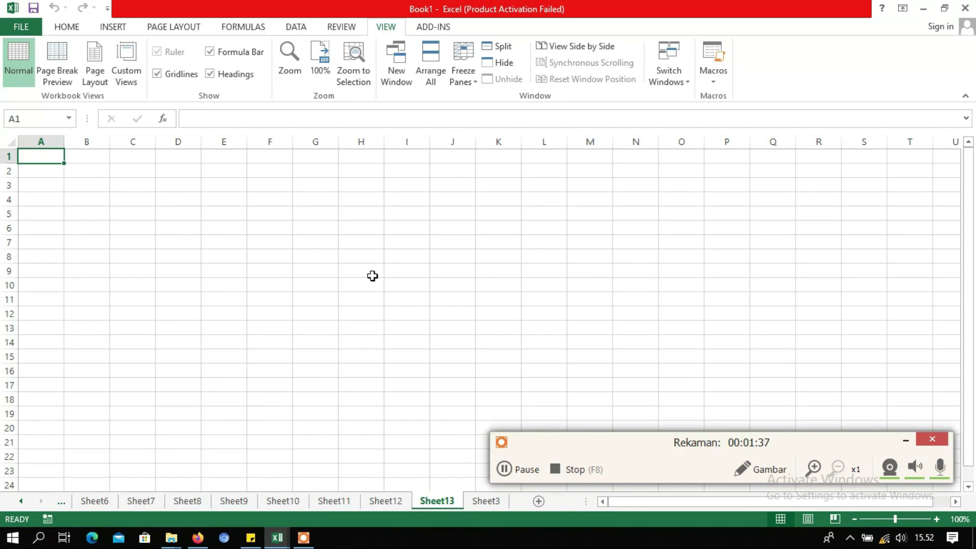
Add the Insert Equation command from the Insert Tab command set to the Quick Access Toolbar through its customization options.
click(532, 478)
click(107, 9)
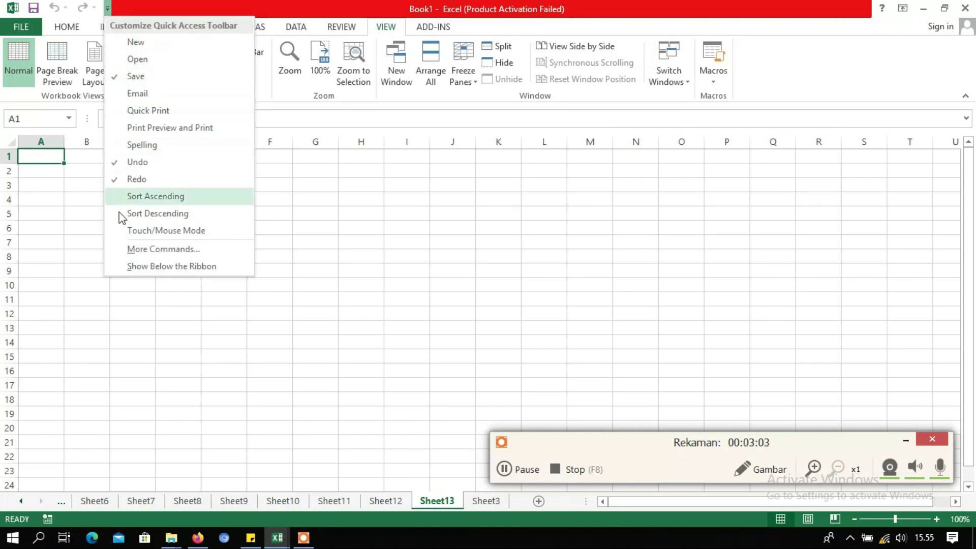
click(129, 249)
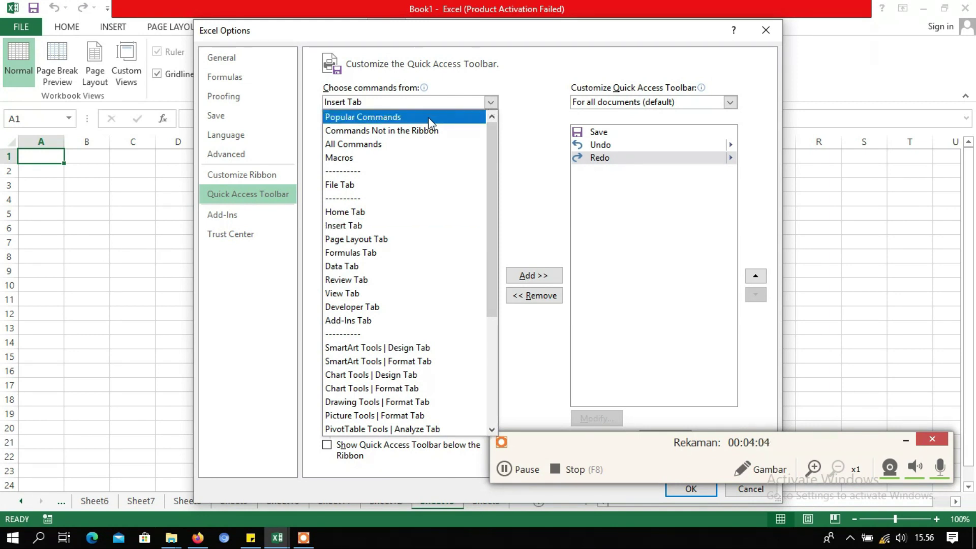
click(407, 231)
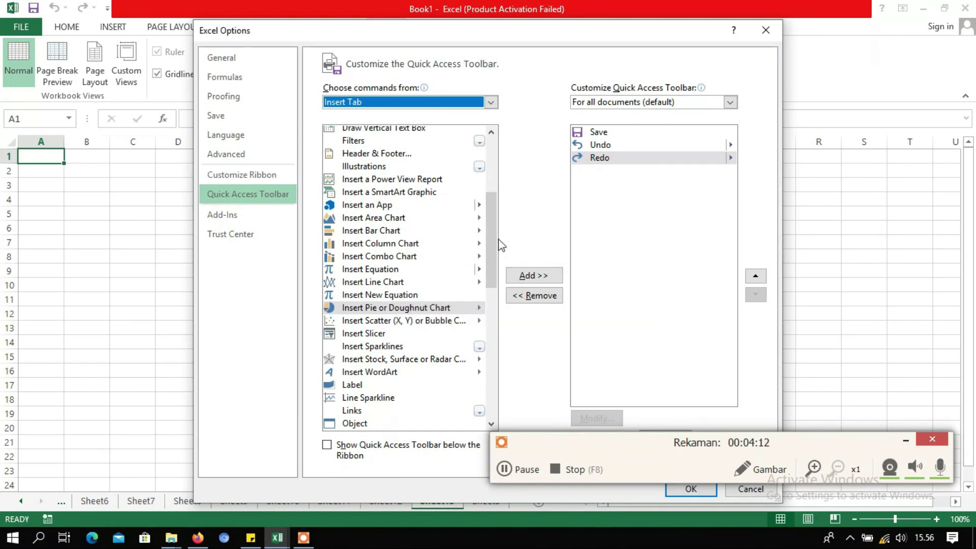
drag(496, 213, 488, 179)
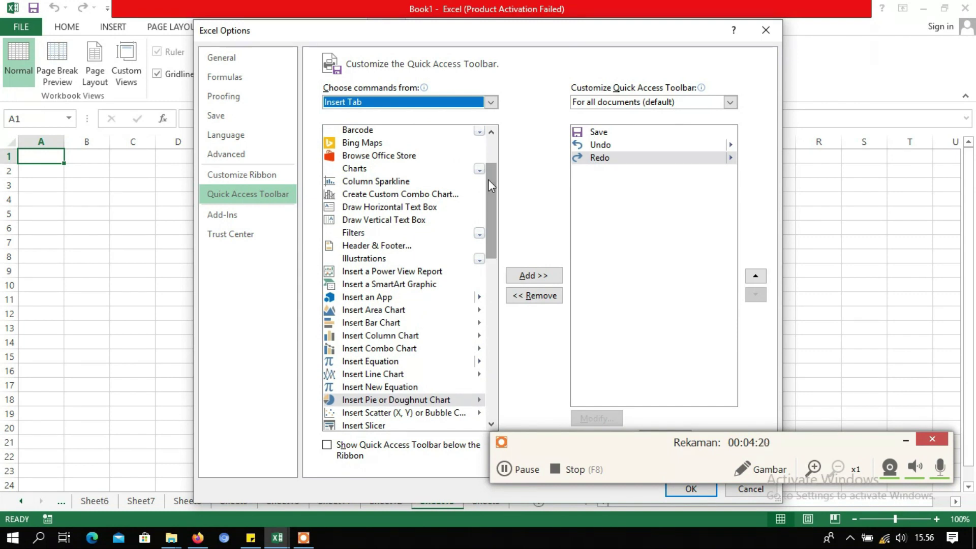
click(390, 364)
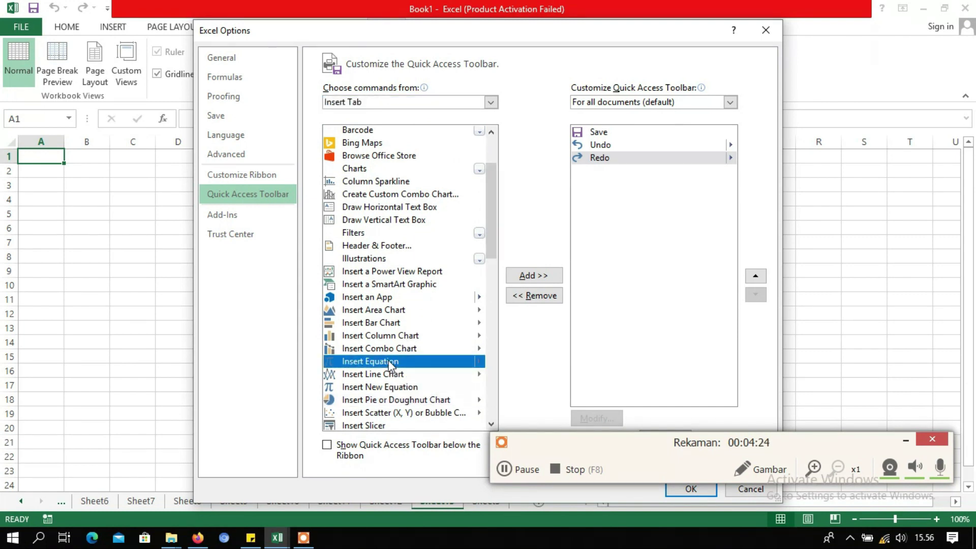
click(540, 283)
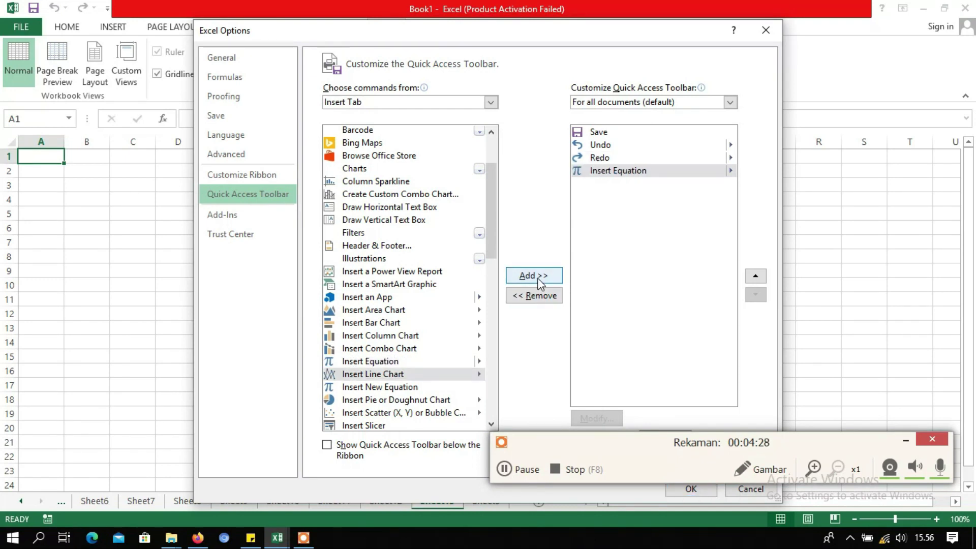
click(906, 440)
click(690, 489)
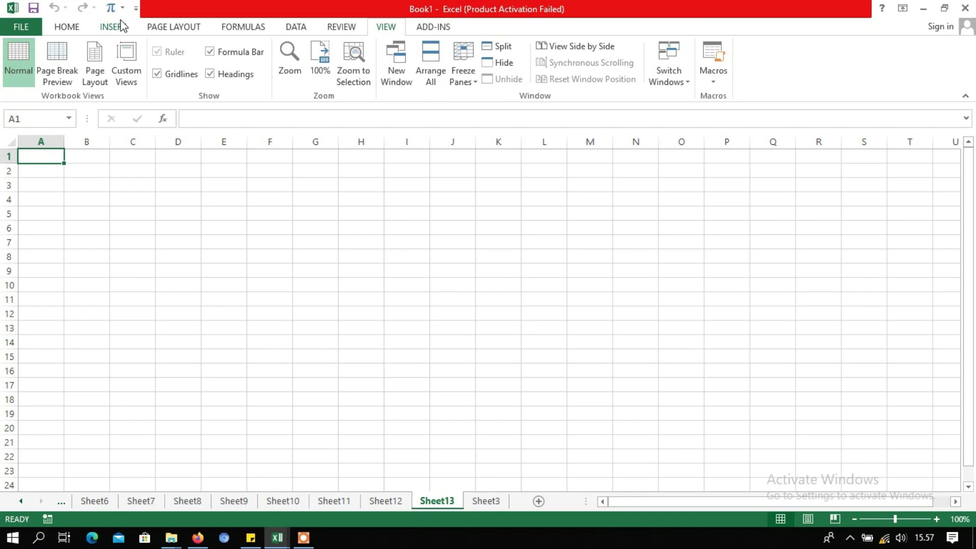
Add the Home tab's Copy command directly to the Quick Access Toolbar and remove Insert Equation from it.
click(67, 26)
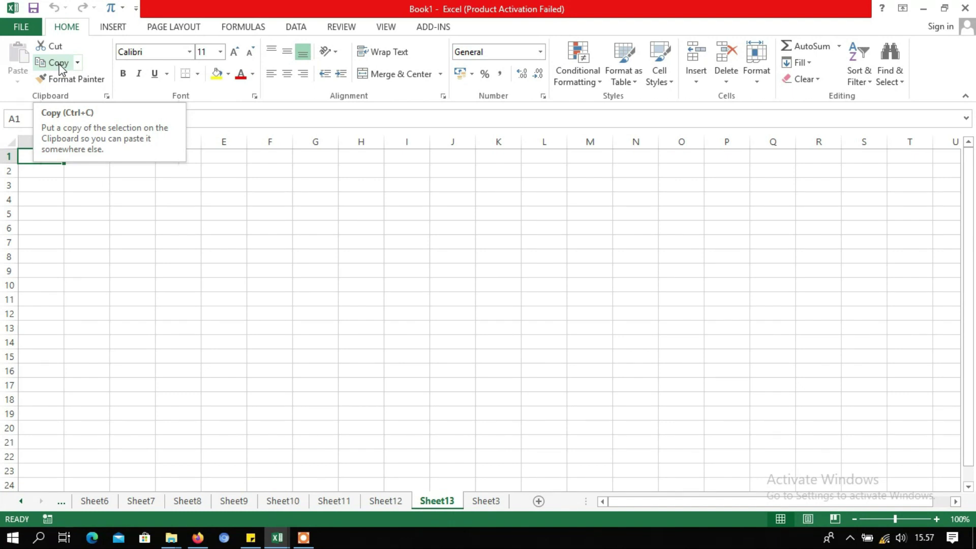
right_click(60, 67)
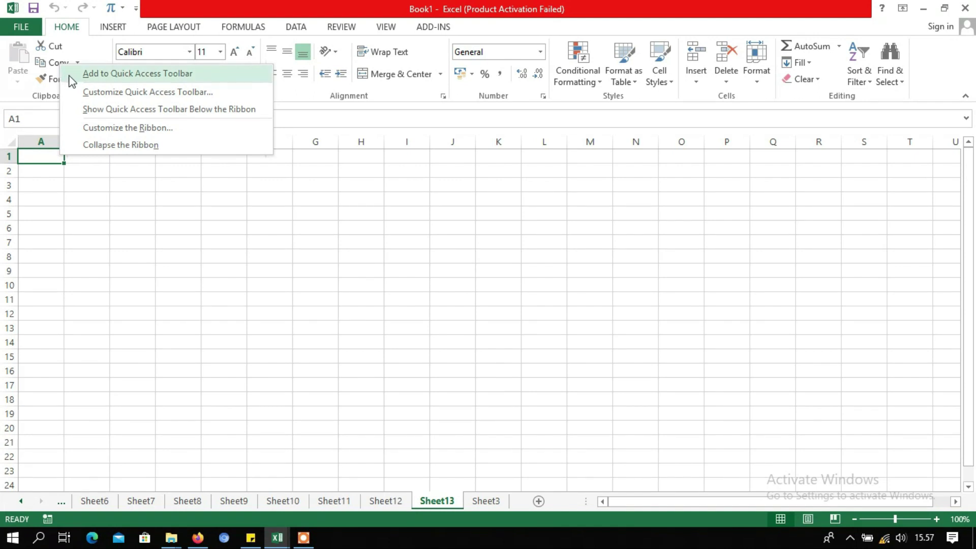
click(72, 75)
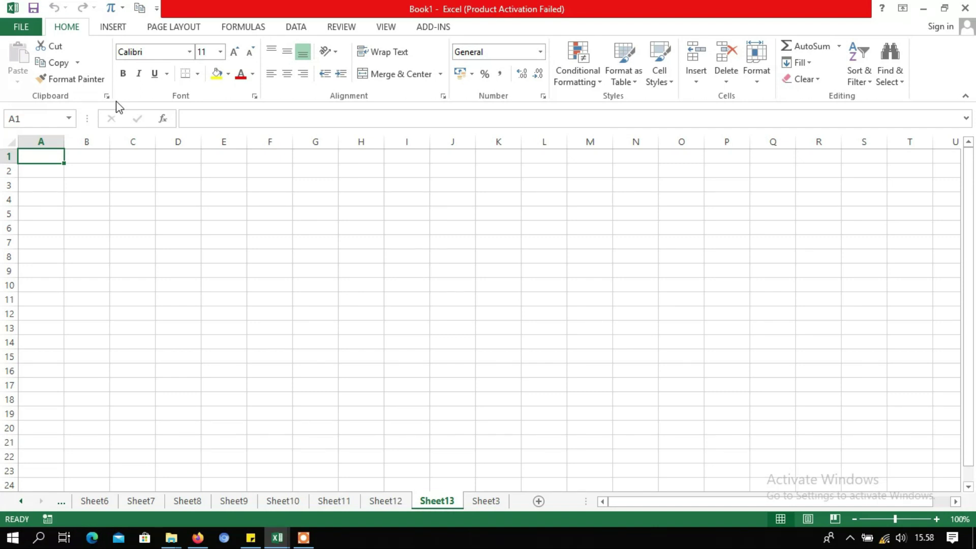
right_click(113, 8)
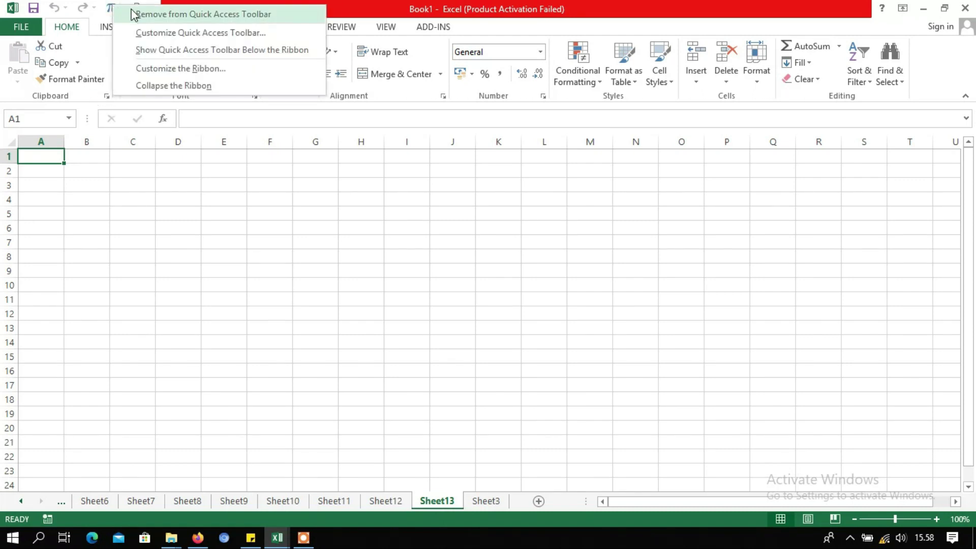
click(133, 14)
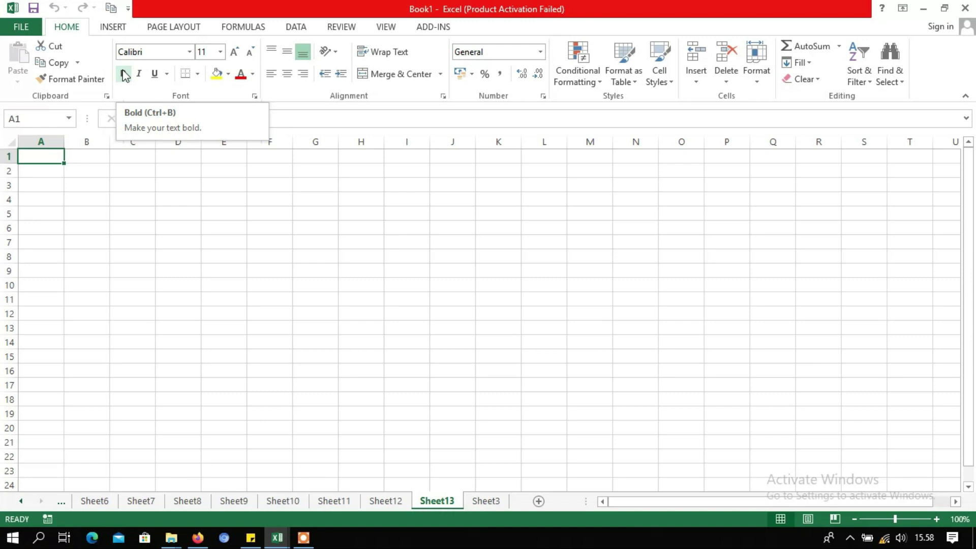
Remove the Copy command from the Quick Access Toolbar through its customization options.
click(128, 8)
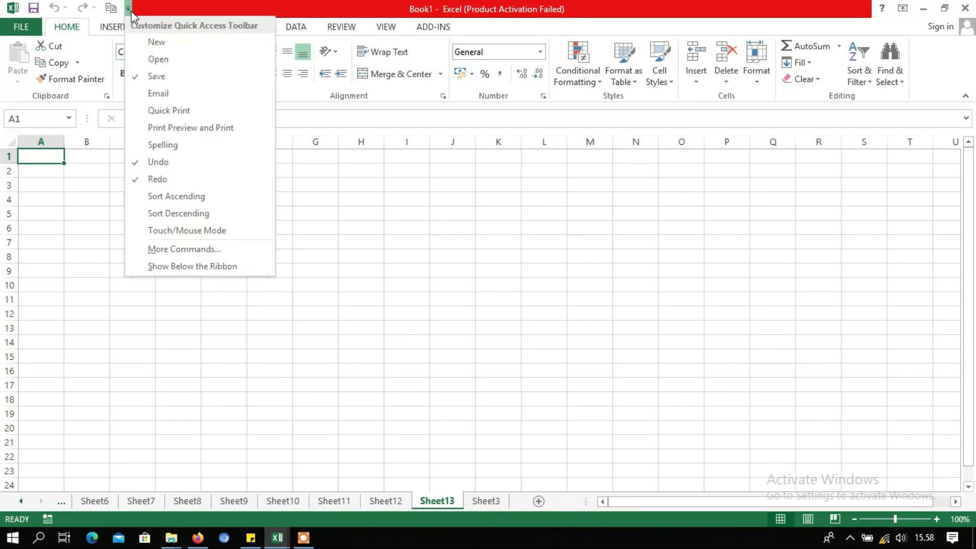
click(137, 252)
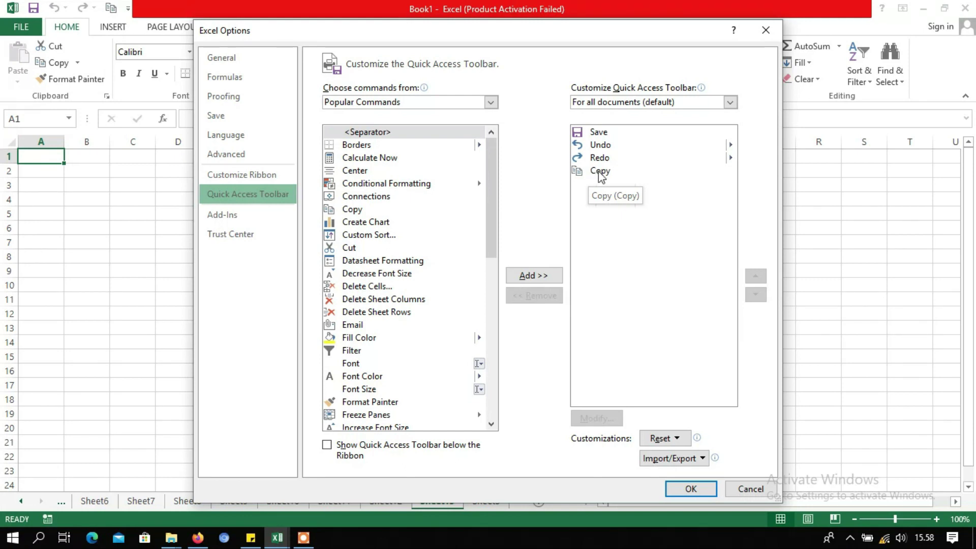
click(600, 173)
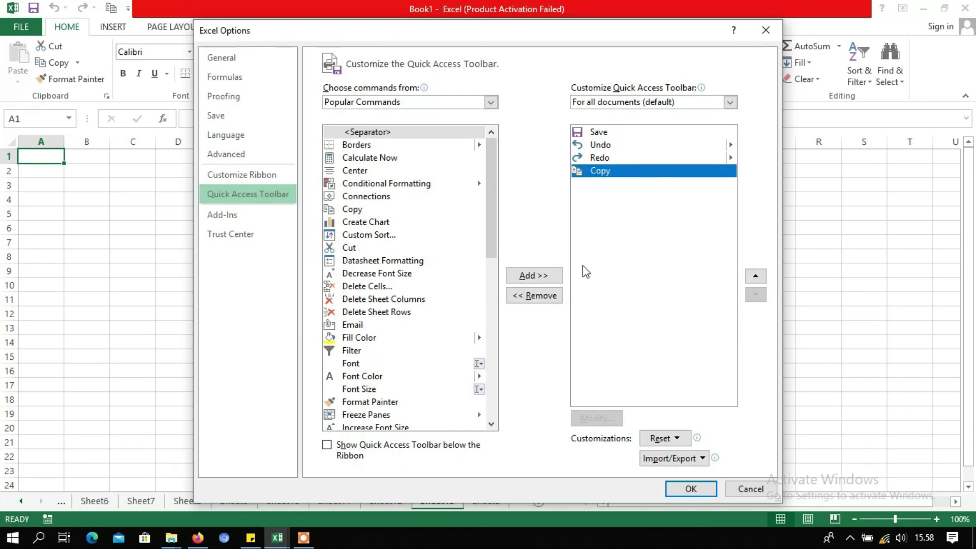
click(545, 305)
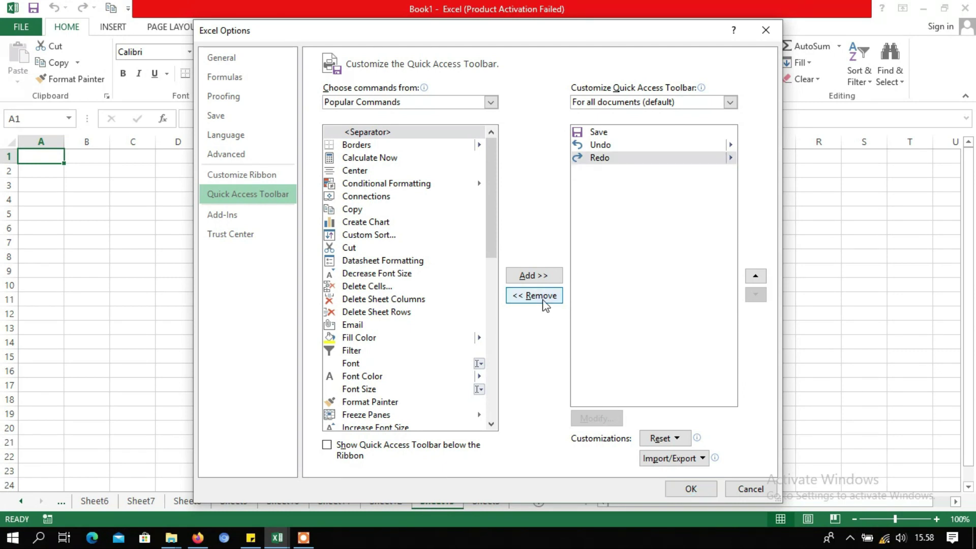
click(694, 488)
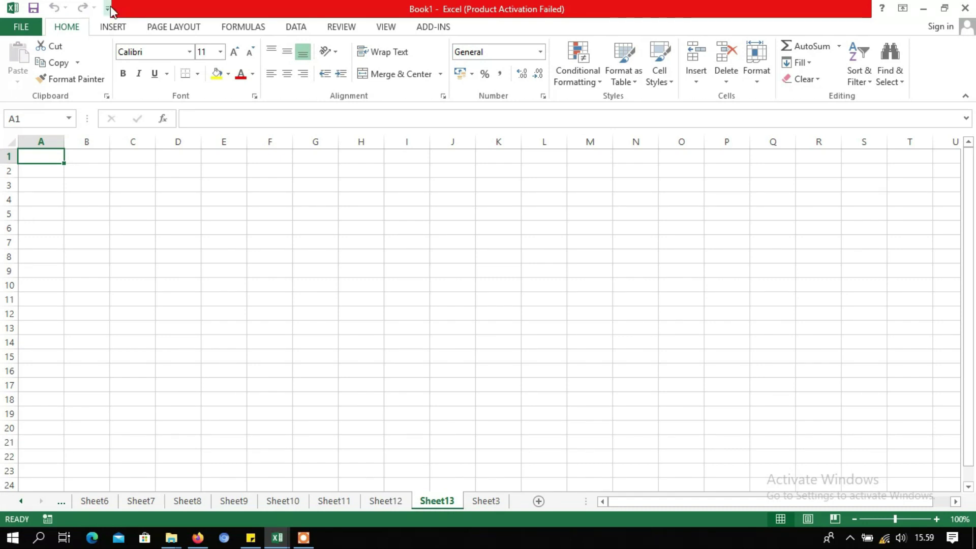
Show the Quick Access Toolbar below the ribbon, and return it above the ribbon.
click(108, 8)
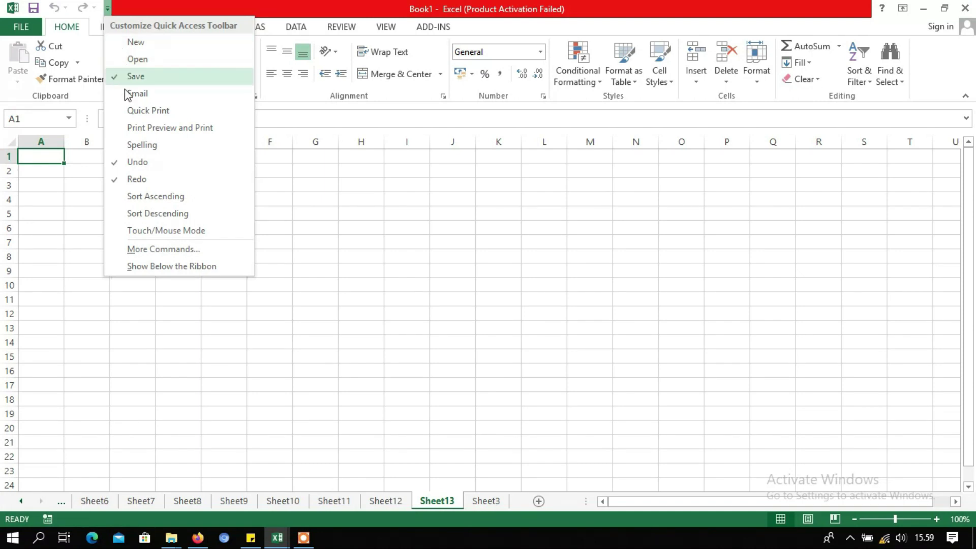
click(137, 268)
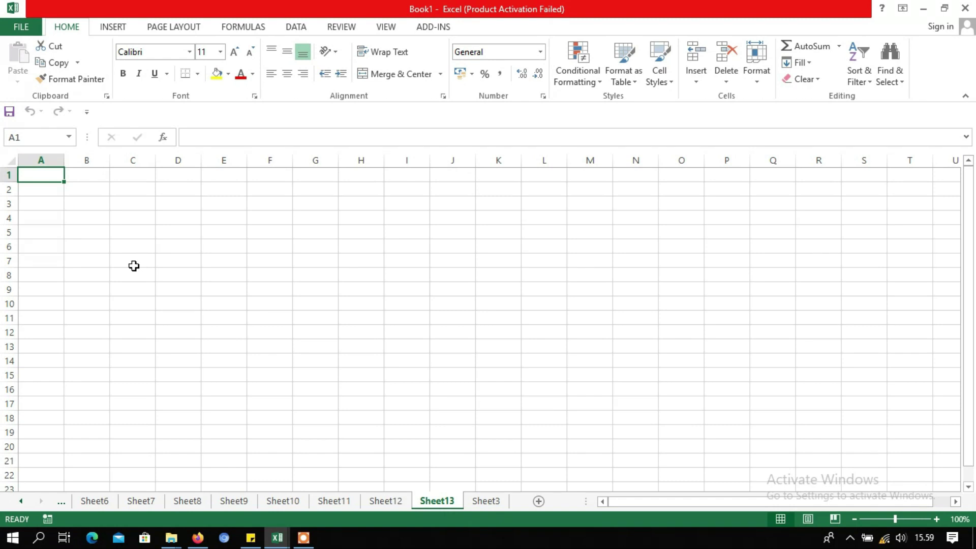
click(86, 112)
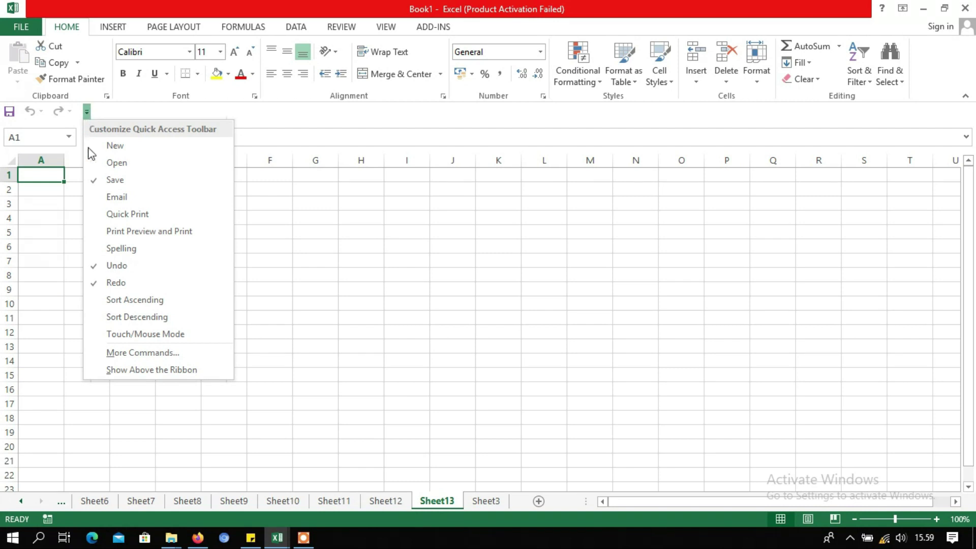
click(104, 368)
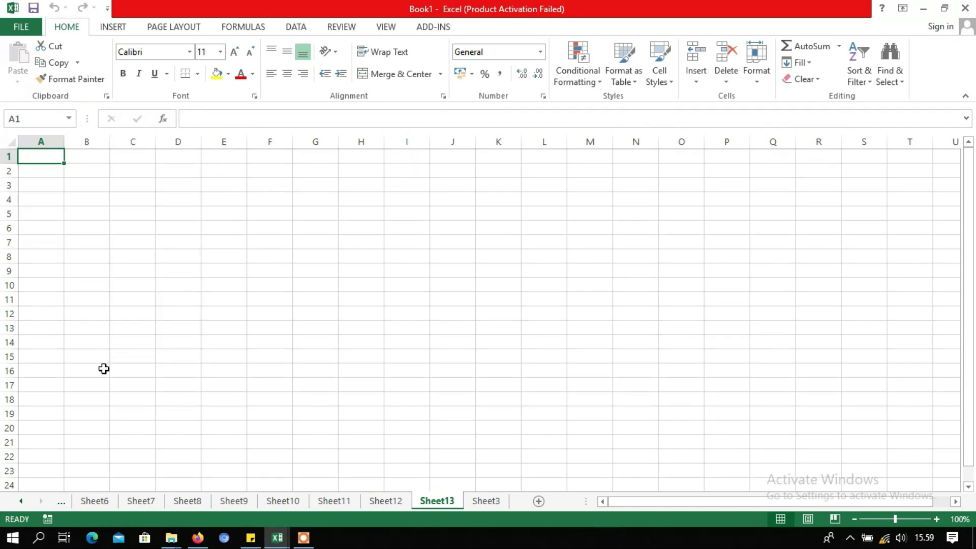